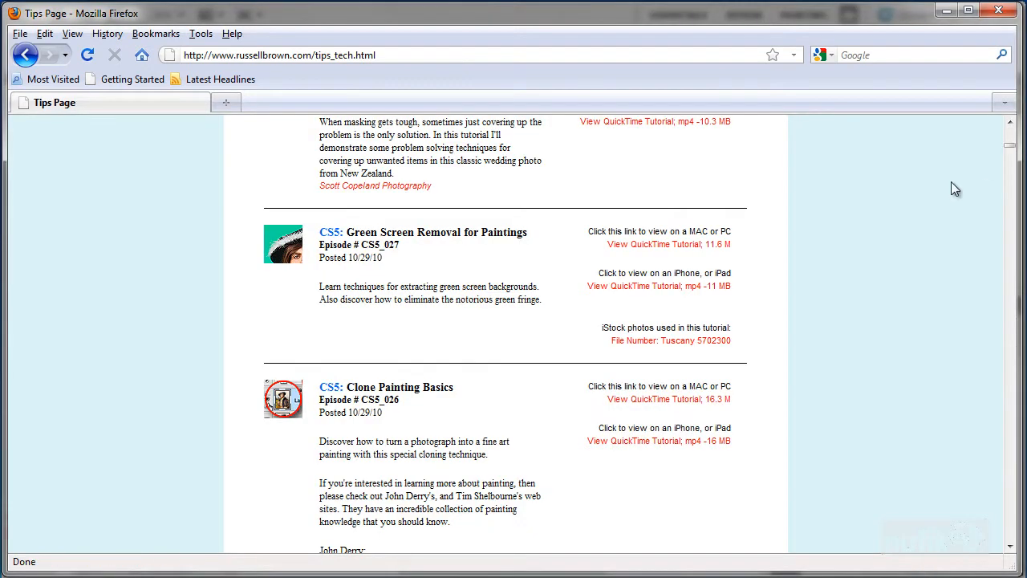
# Browse the CS5 tutorial entries on the russellbrown.com Tips Page.
pyautogui.scroll(-2, 953, 185)
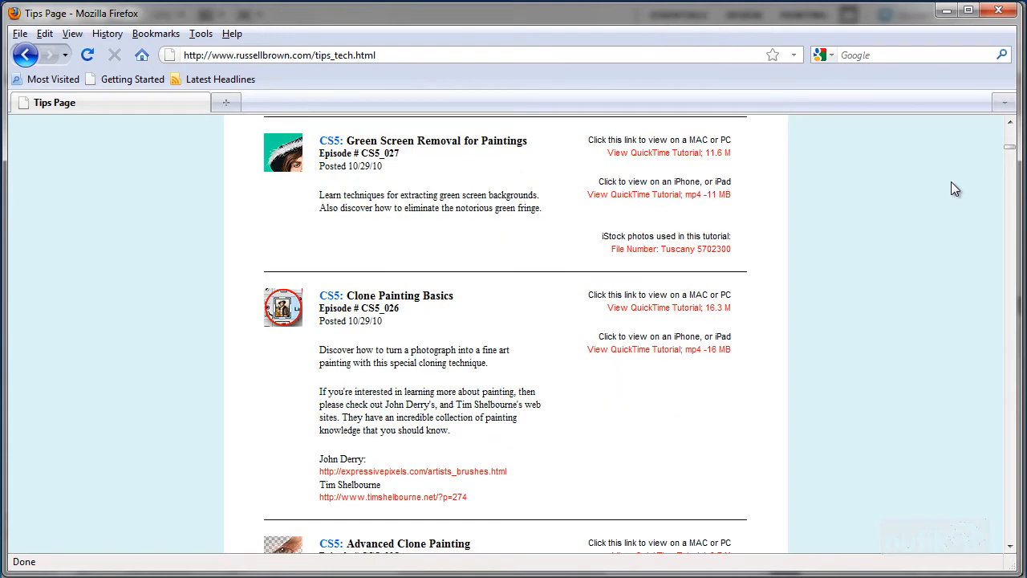
pyautogui.scroll(-6, 927, 265)
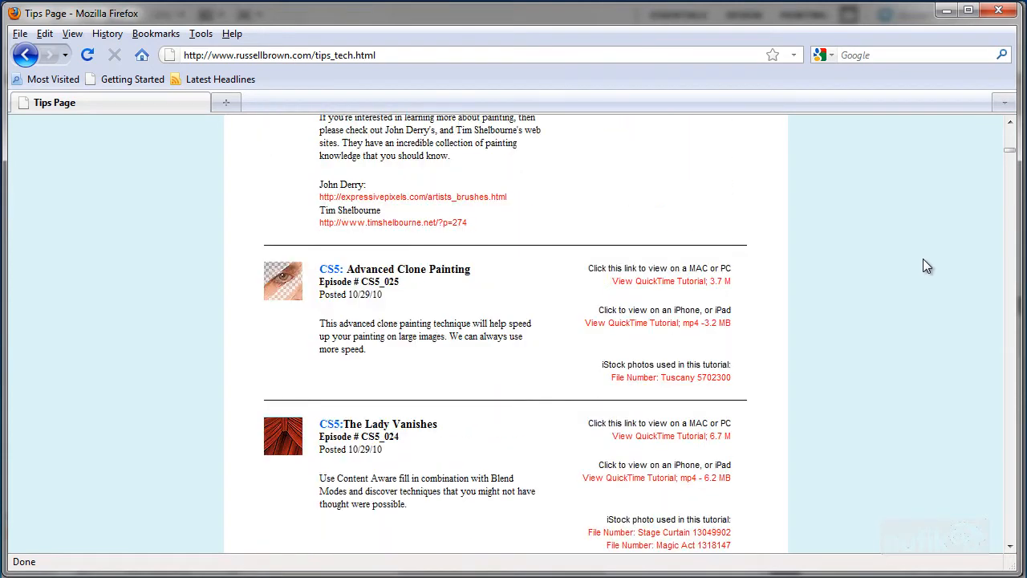
pyautogui.scroll(-4, 927, 266)
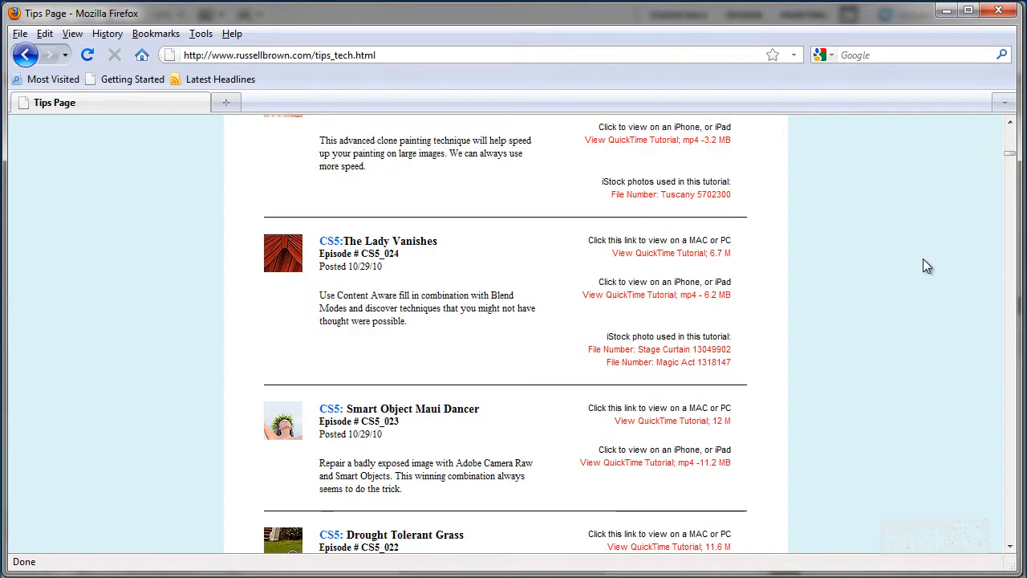
pyautogui.scroll(5, 923, 266)
pyautogui.scroll(5, 1011, 154)
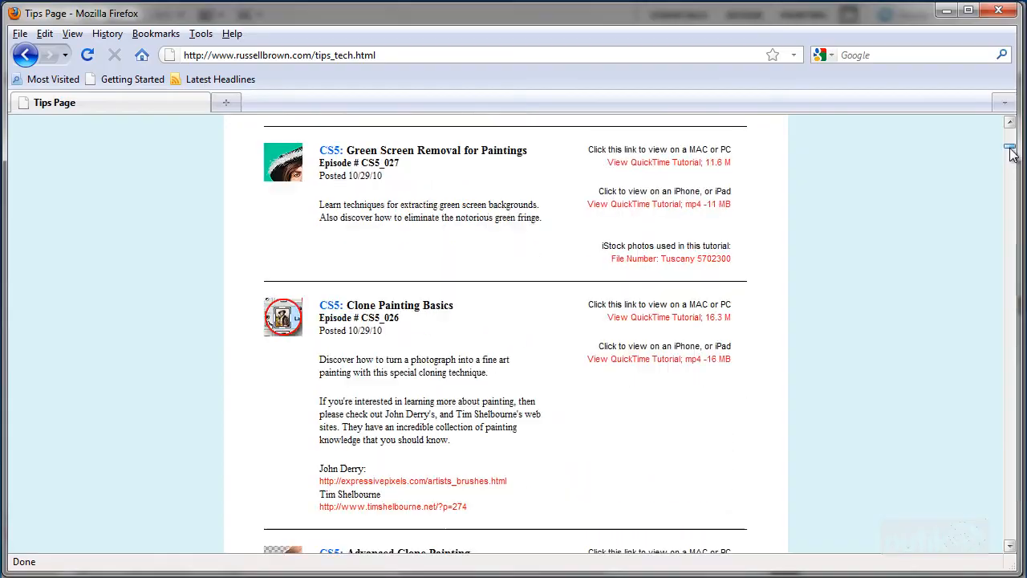
pyautogui.scroll(6, 1011, 154)
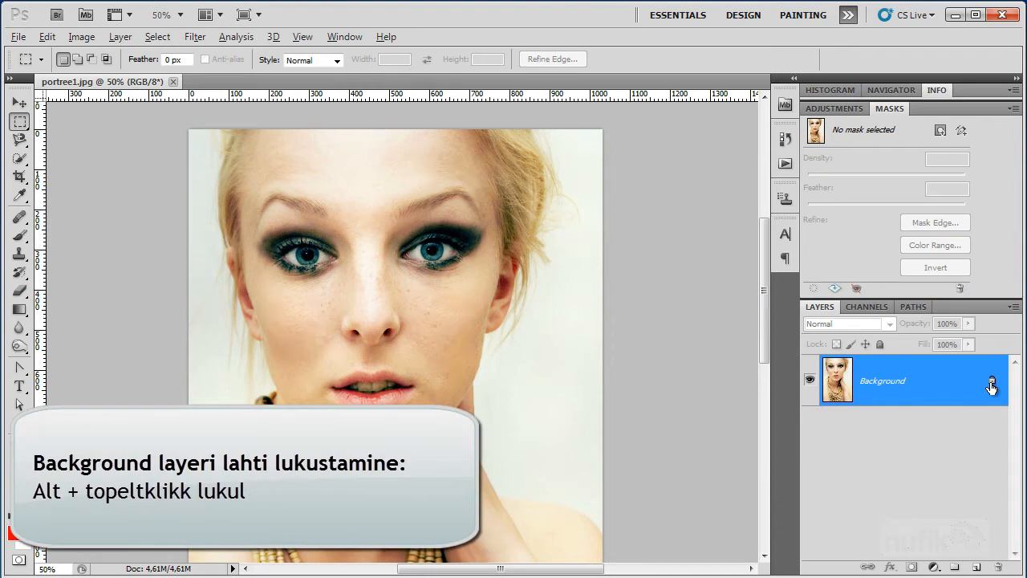
# Unlock the Background layer and select the light backdrop on both sides of the woman with the Quick Selection tool.
pyautogui.keyDown('alt'); pyautogui.doubleClick(992, 383); pyautogui.keyUp('alt')
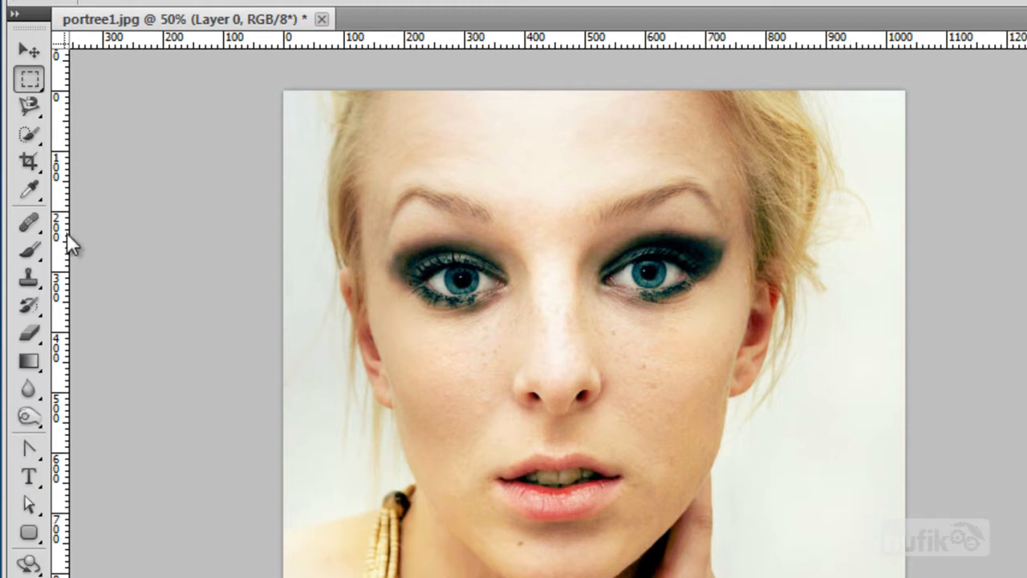
pyautogui.click(30, 136)
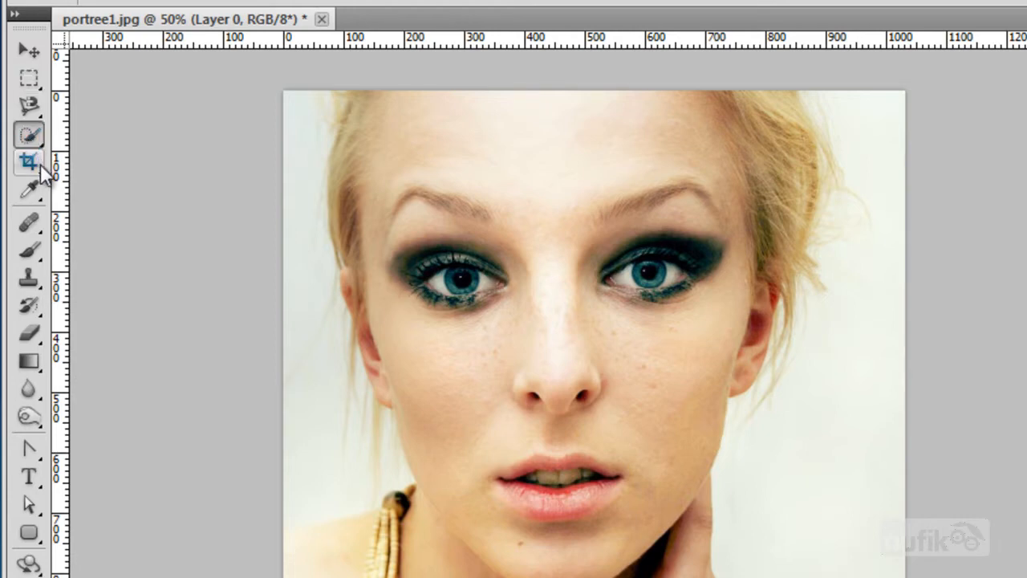
pyautogui.moveTo(305, 175); pyautogui.dragTo(320, 484)
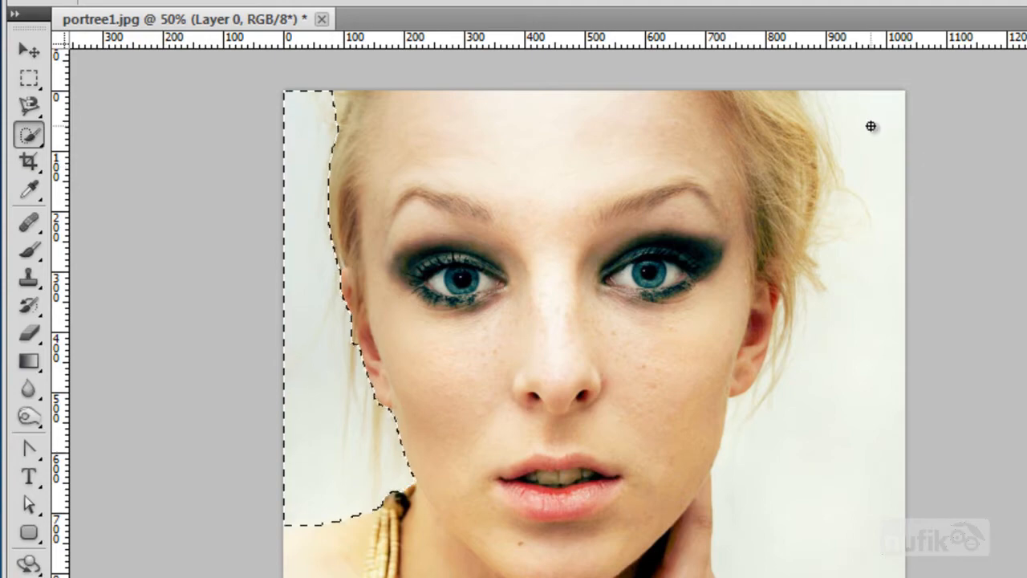
pyautogui.moveTo(871, 126)
pyautogui.mouseDown()
pyautogui.moveTo(885, 313)
pyautogui.moveTo(853, 557)
pyautogui.mouseUp()
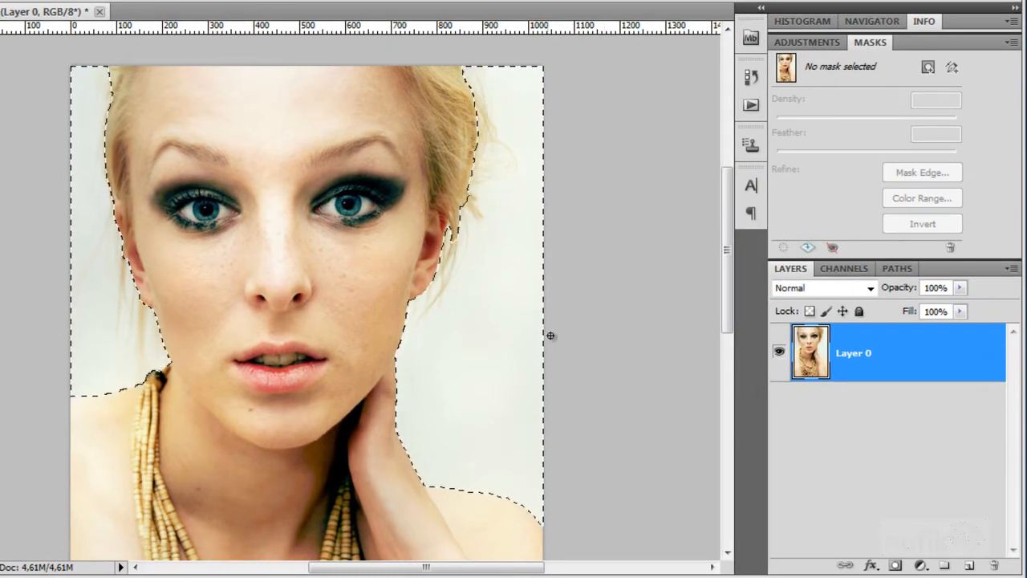
# Add a layer mask from the selection and invert it so the backdrop is hidden and the woman is shown.
pyautogui.click(896, 567)
pyautogui.hotkey('ctrl', 'i')
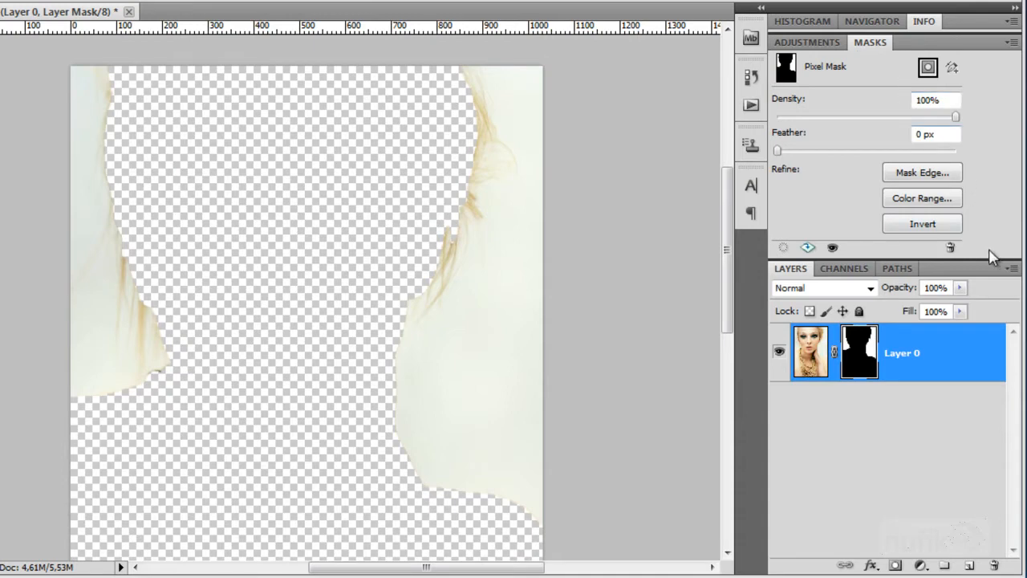
pyautogui.click(940, 226)
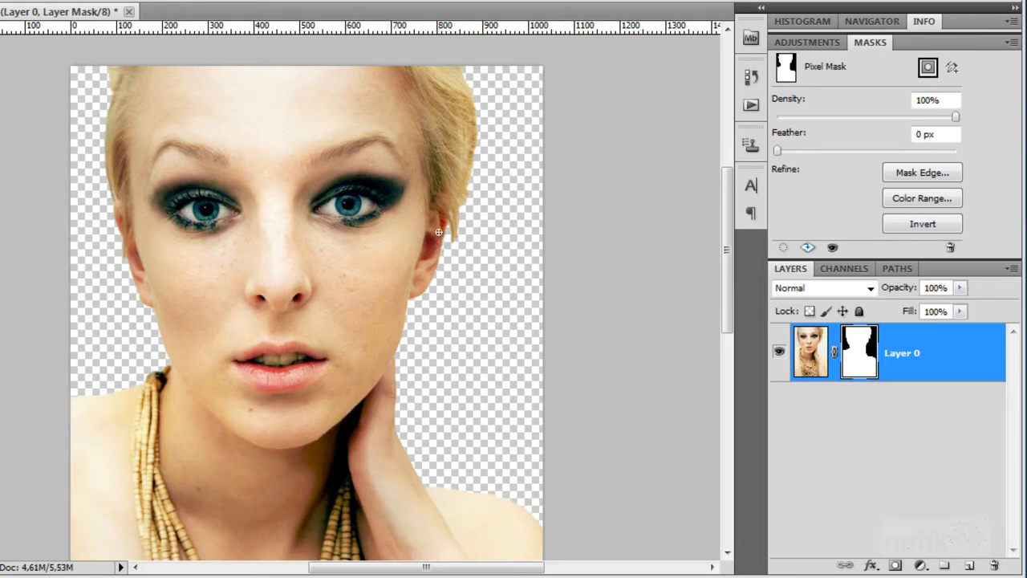
# Inspect the colour channels by hiding Red, restoring RGB, and hiding Red and Green to view only Blue.
pyautogui.click(861, 275)
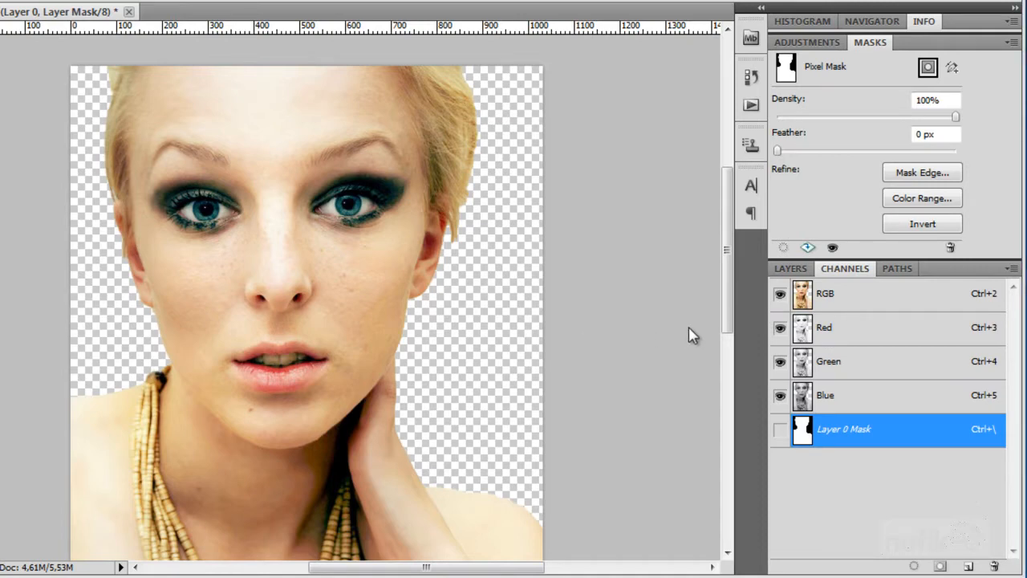
pyautogui.click(781, 329)
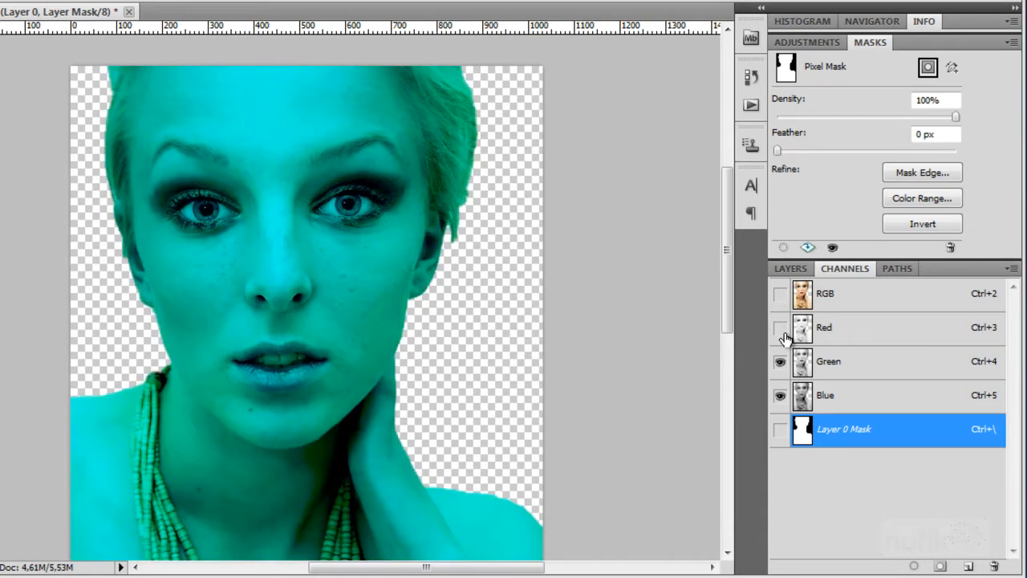
pyautogui.click(780, 296)
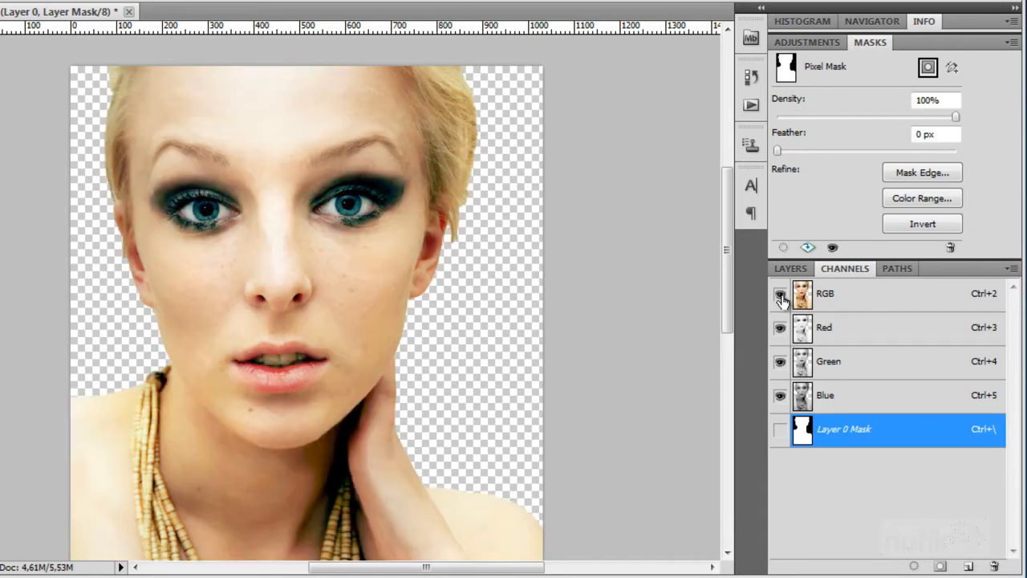
pyautogui.click(780, 329)
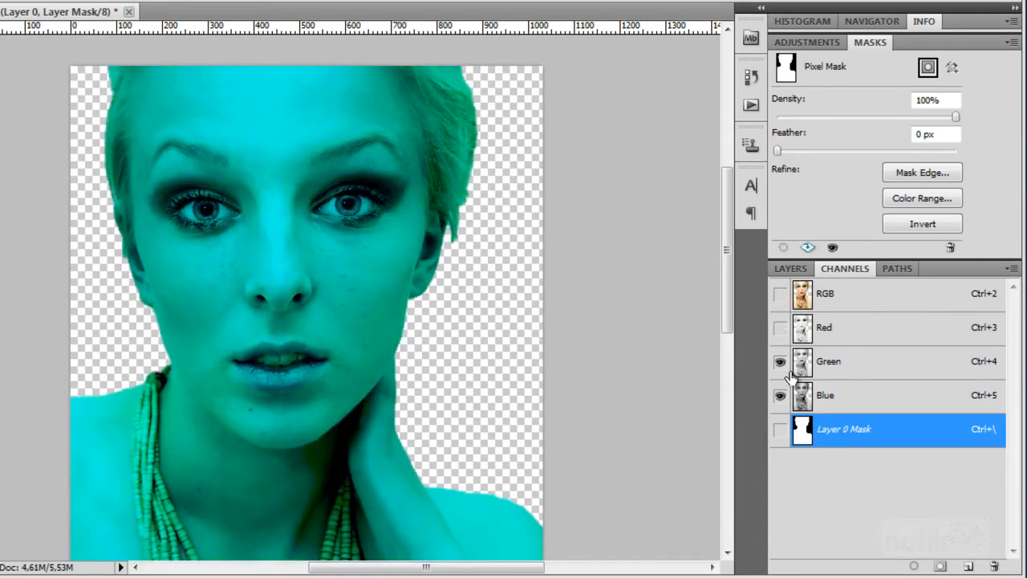
pyautogui.click(780, 362)
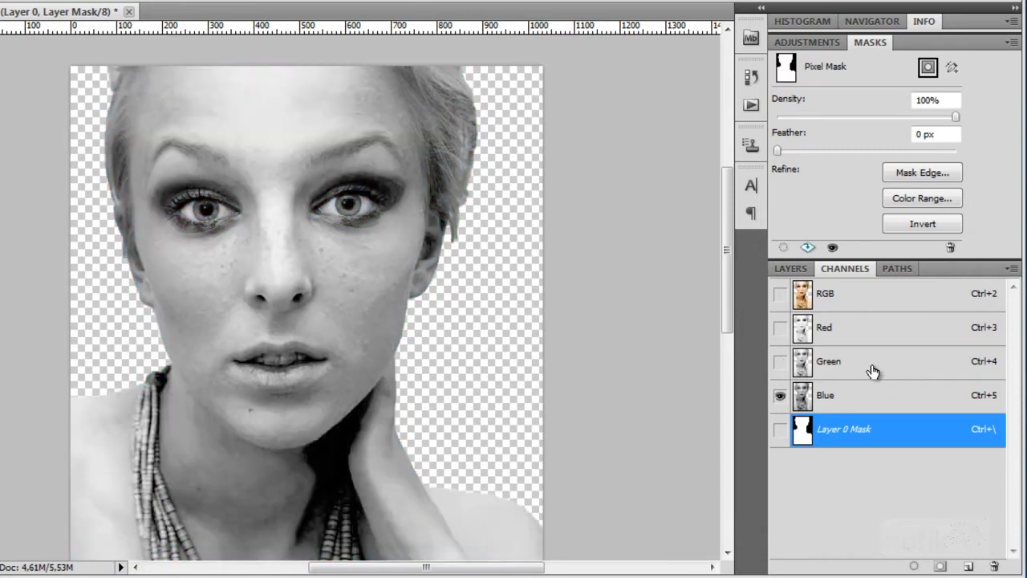
# View the Red, Green and Blue channels one at a time to compare hair contrast, ending on Blue.
pyautogui.click(873, 371)
pyautogui.click(878, 340)
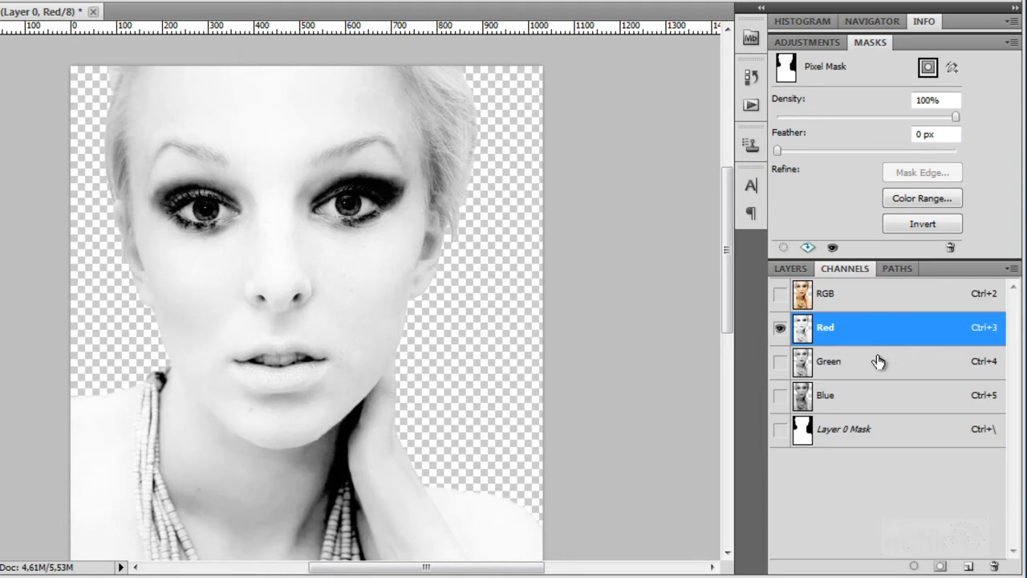
pyautogui.click(879, 362)
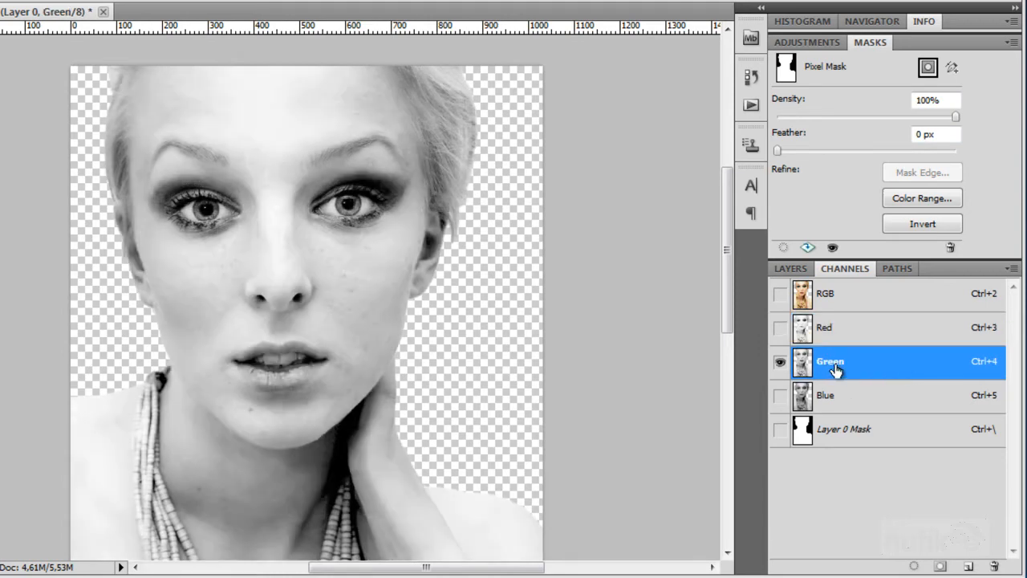
pyautogui.click(853, 397)
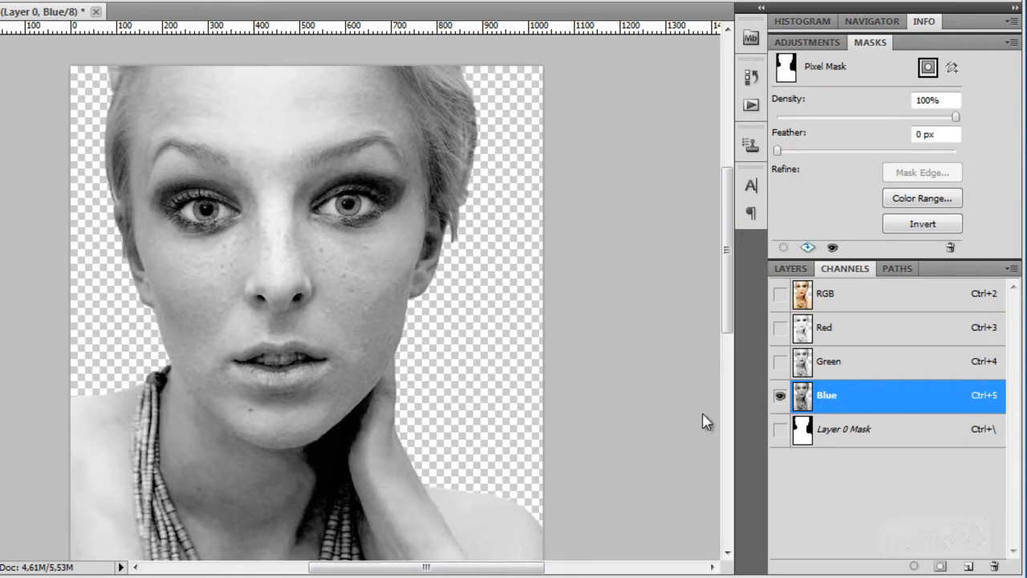
# Disable the layer mask on Layer 0 and duplicate the Blue channel.
pyautogui.click(790, 271)
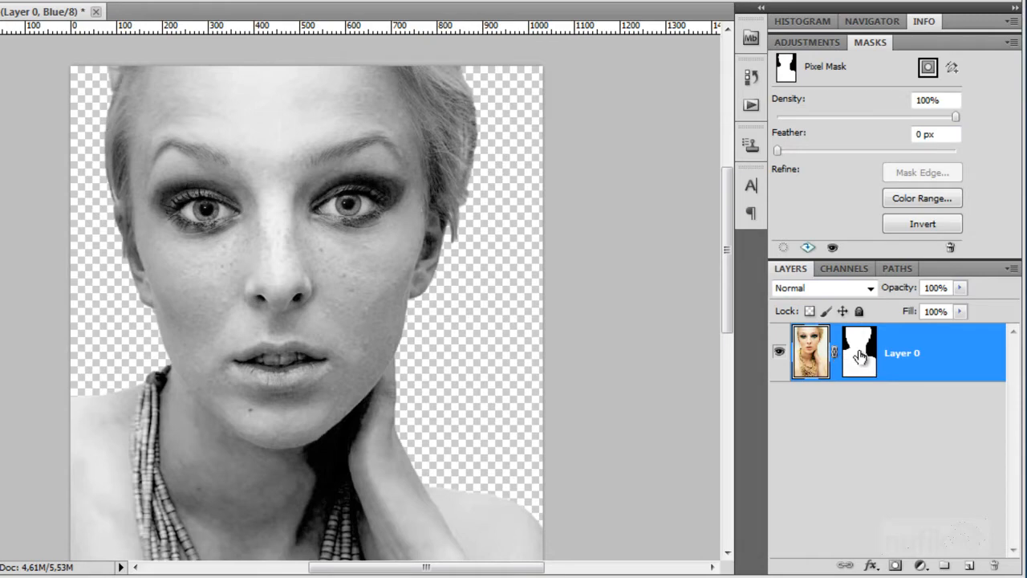
pyautogui.rightClick(859, 356)
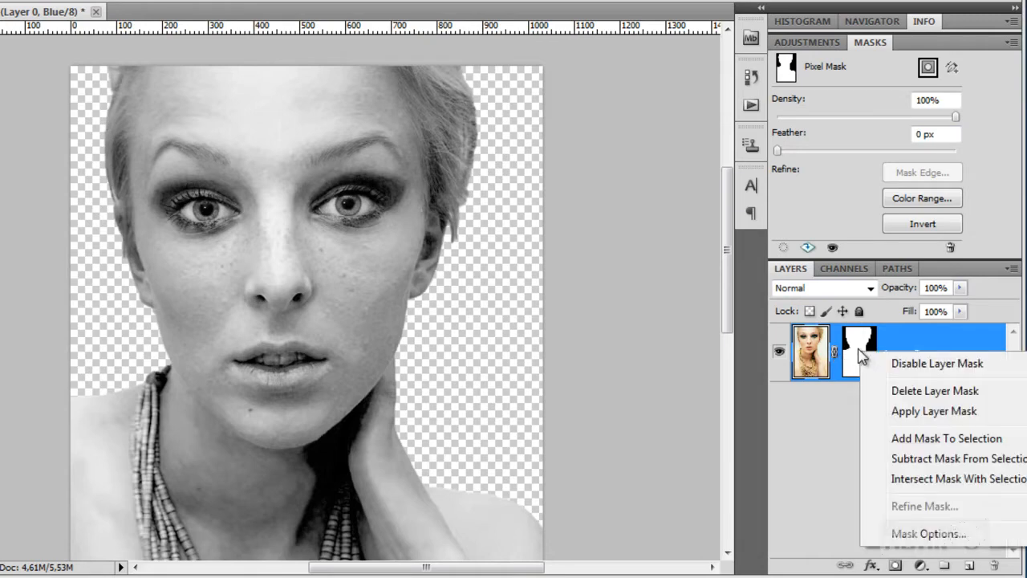
pyautogui.click(949, 365)
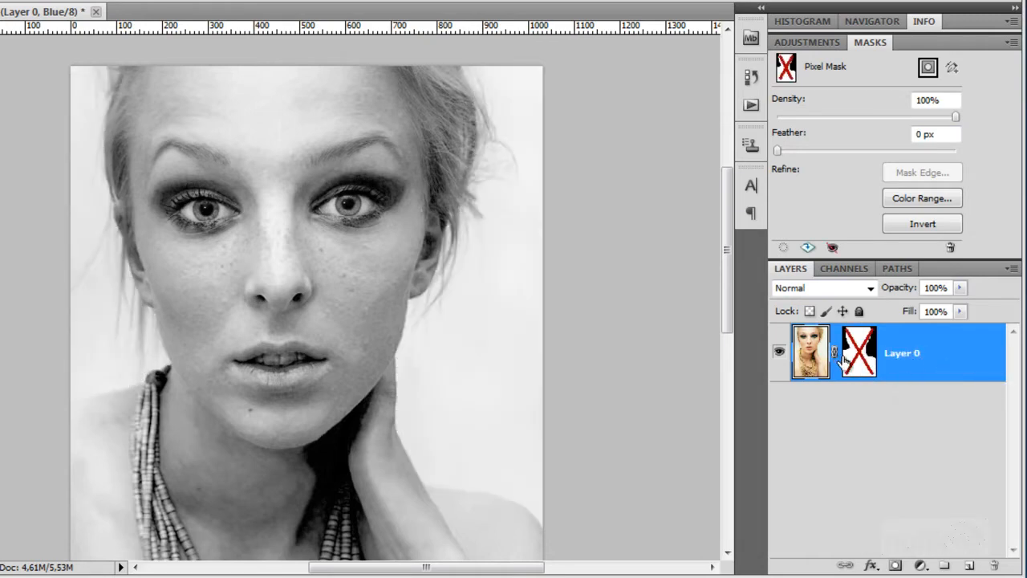
pyautogui.click(844, 269)
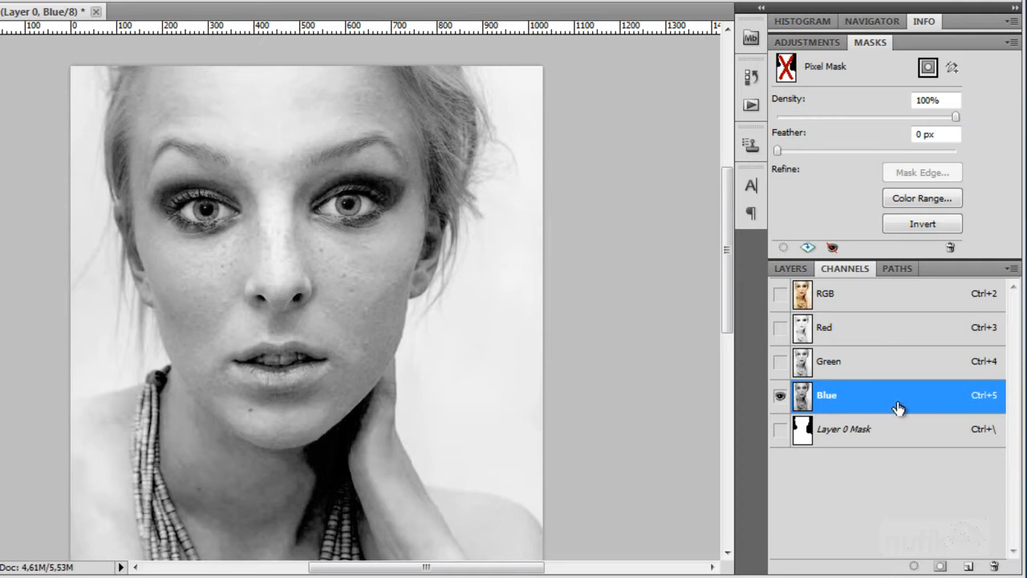
pyautogui.moveTo(891, 406); pyautogui.dragTo(968, 566)
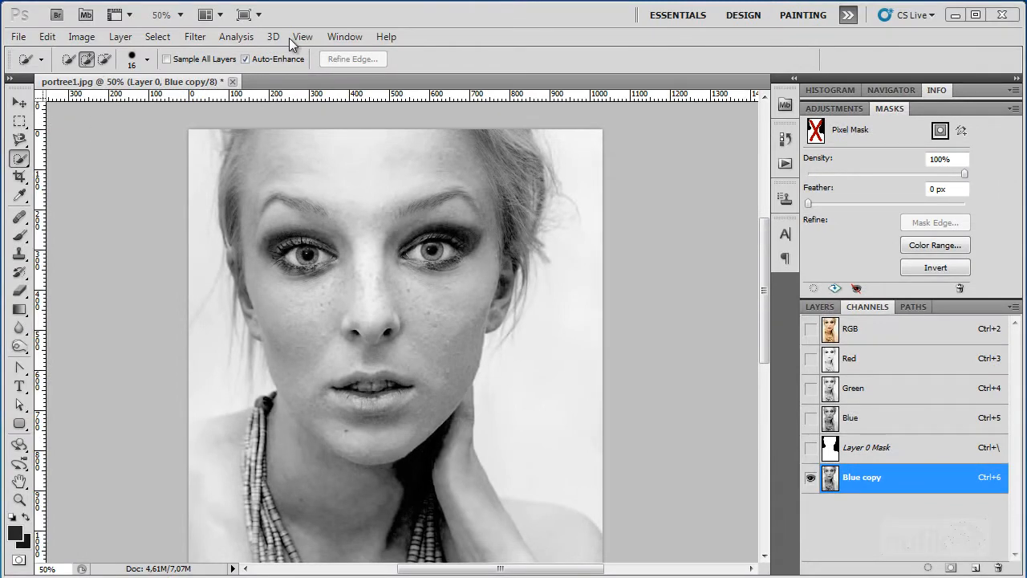
# Increase the contrast of the Blue copy channel with Levels, setting the black input to 167 and the white input to 243.
pyautogui.click(89, 39)
pyautogui.moveTo(98, 76)
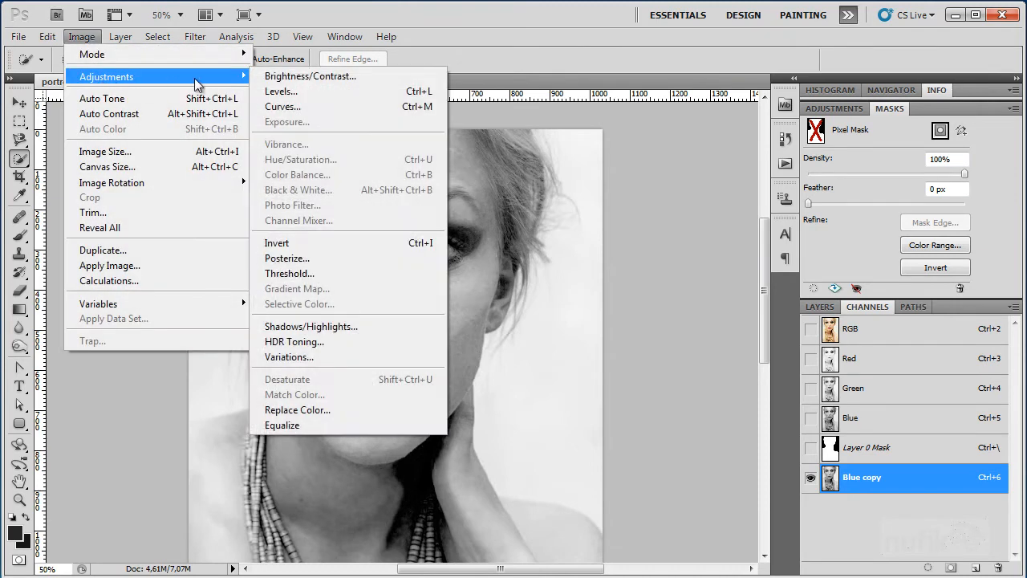
pyautogui.click(298, 93)
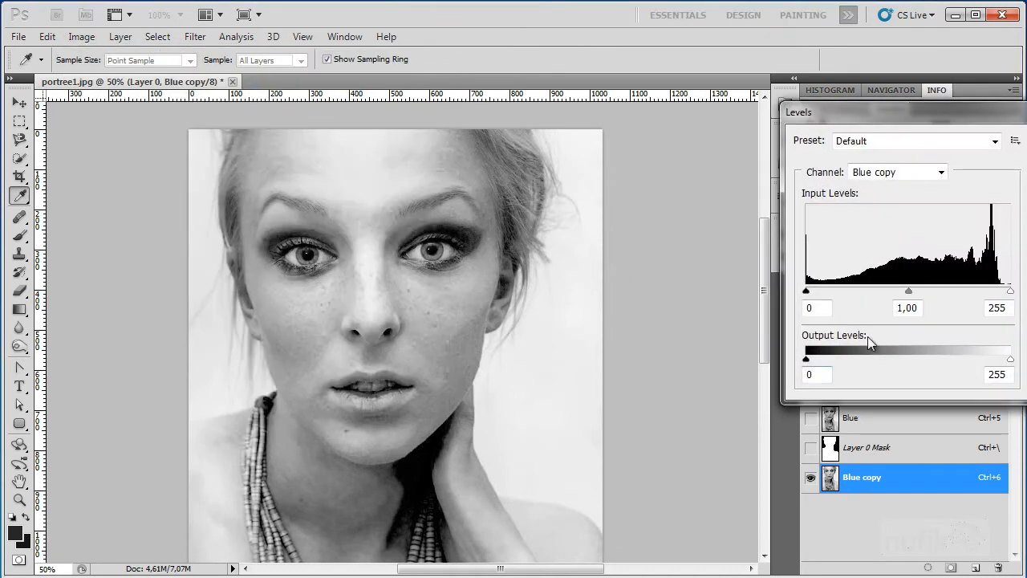
pyautogui.moveTo(821, 325)
pyautogui.mouseDown()
pyautogui.moveTo(807, 337)
pyautogui.moveTo(771, 330)
pyautogui.mouseUp()
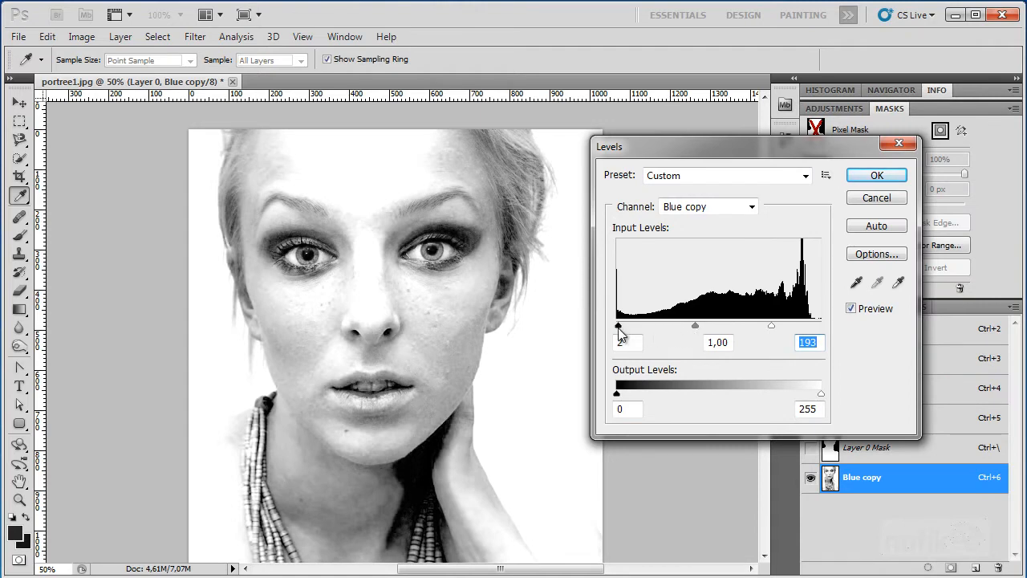
pyautogui.moveTo(617, 326); pyautogui.dragTo(677, 326)
pyautogui.moveTo(771, 326); pyautogui.dragTo(811, 326)
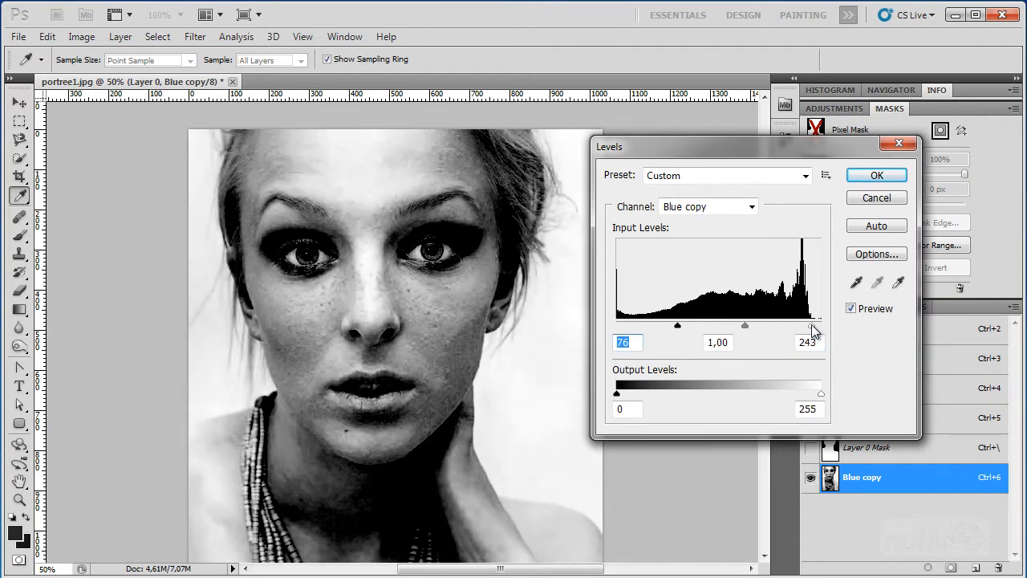
pyautogui.moveTo(675, 327); pyautogui.dragTo(750, 325)
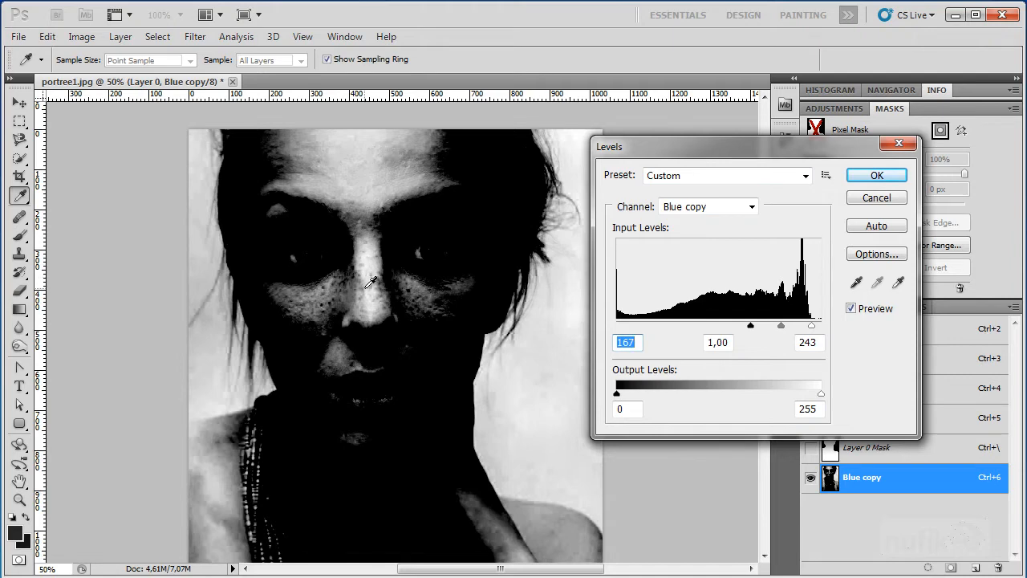
pyautogui.click(876, 176)
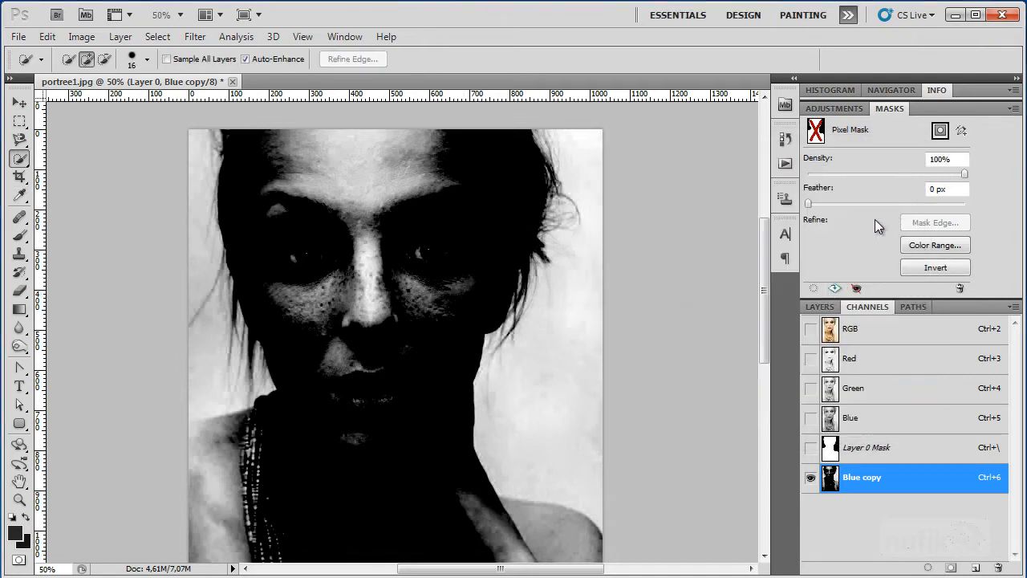
# Paint the light areas inside the woman's face black on the Blue copy channel with a soft 156 px brush.
pyautogui.press('b')
pyautogui.rightClick(369, 282)
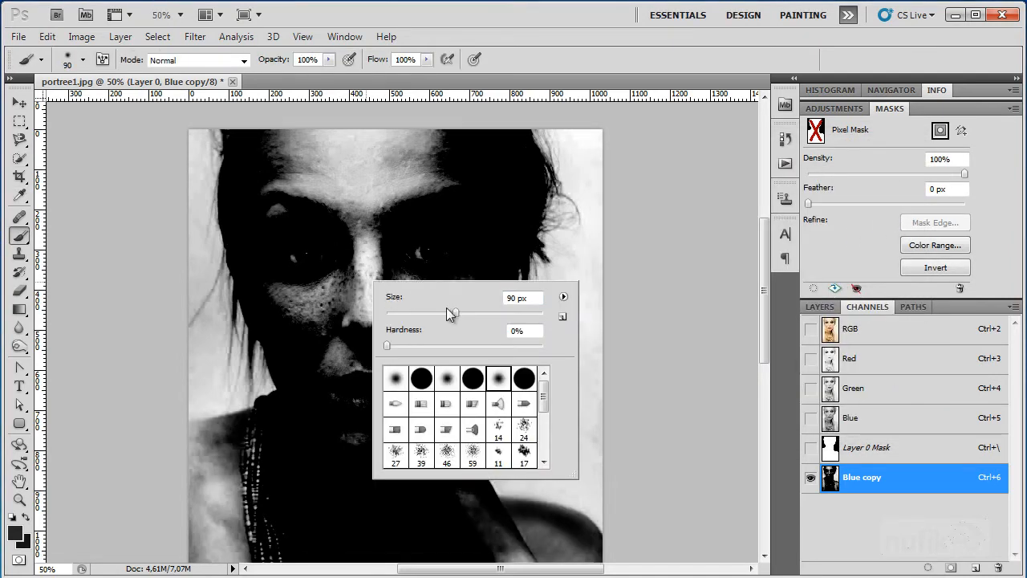
pyautogui.moveTo(447, 313); pyautogui.dragTo(487, 314)
pyautogui.press('Return')
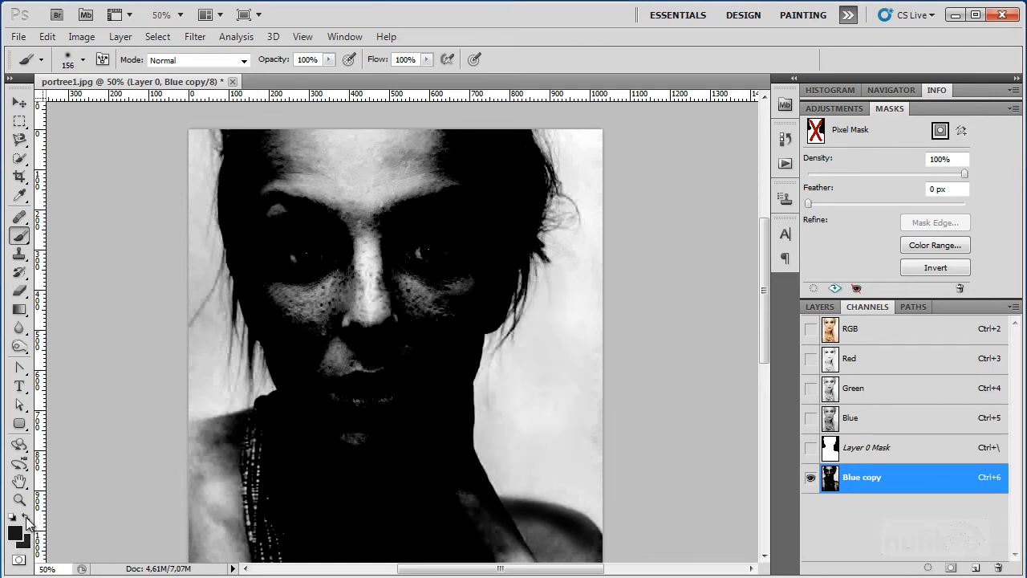
pyautogui.moveTo(441, 238)
pyautogui.mouseDown()
pyautogui.moveTo(396, 219)
pyautogui.moveTo(417, 142)
pyautogui.moveTo(255, 129)
pyautogui.moveTo(277, 196)
pyautogui.moveTo(315, 171)
pyautogui.moveTo(341, 191)
pyautogui.moveTo(354, 235)
pyautogui.moveTo(366, 195)
pyautogui.moveTo(355, 324)
pyautogui.moveTo(383, 260)
pyautogui.moveTo(322, 307)
pyautogui.moveTo(288, 270)
pyautogui.mouseUp()
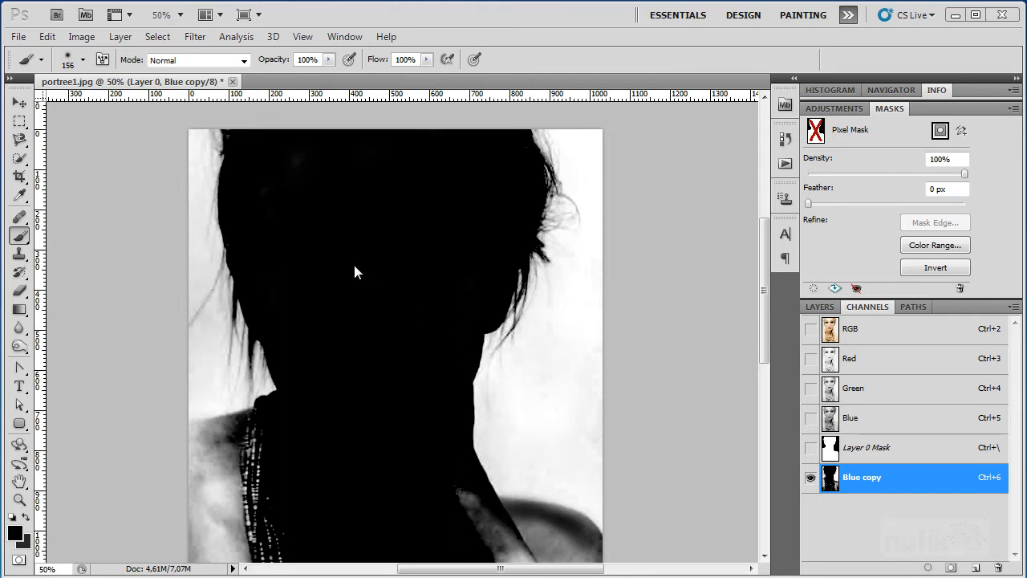
# Invert the Blue copy channel so the woman's silhouette is white against a dark backdrop.
pyautogui.click(82, 37)
pyautogui.moveTo(109, 76)
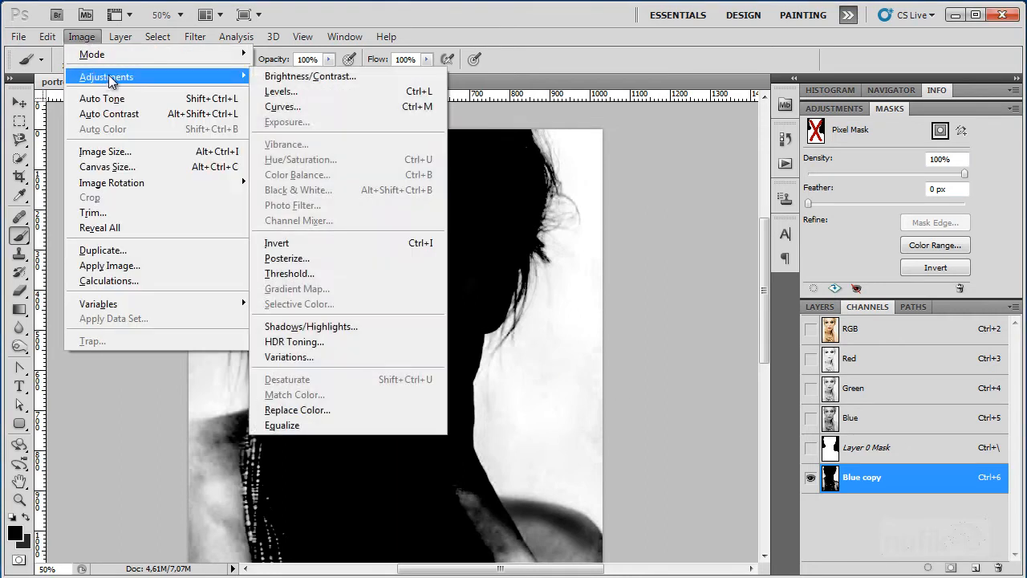
pyautogui.click(337, 242)
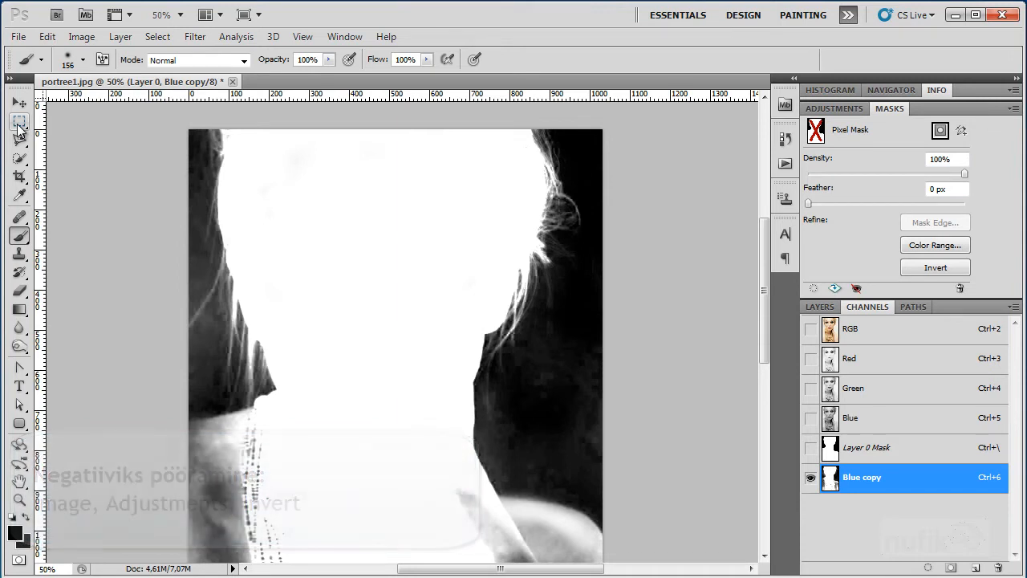
# Darken the grey backdrop along the Blue copy channel's left side with Levels inside a rectangular selection about 315 px wide, then deselect.
pyautogui.click(20, 121)
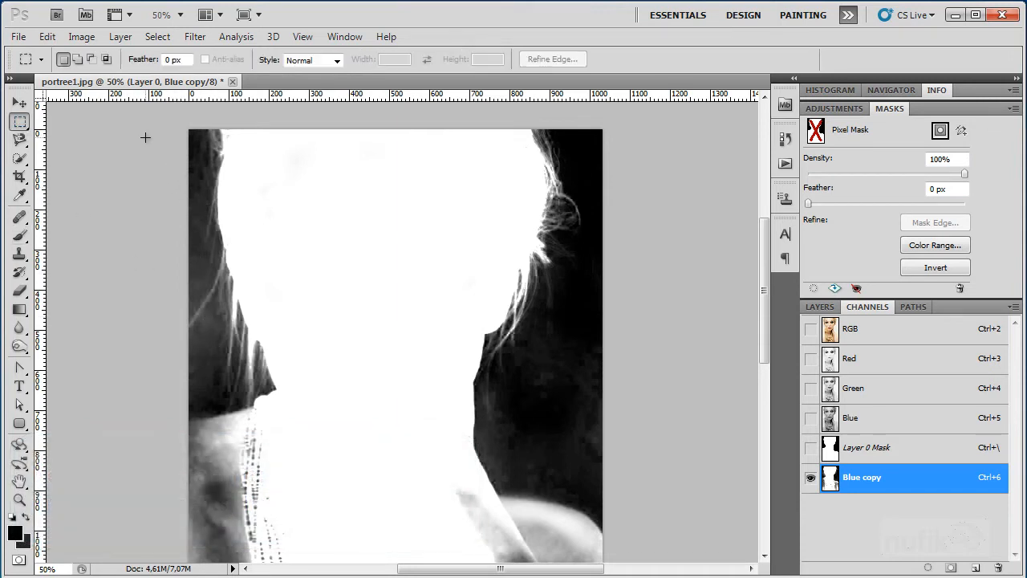
pyautogui.moveTo(193, 177); pyautogui.dragTo(315, 452)
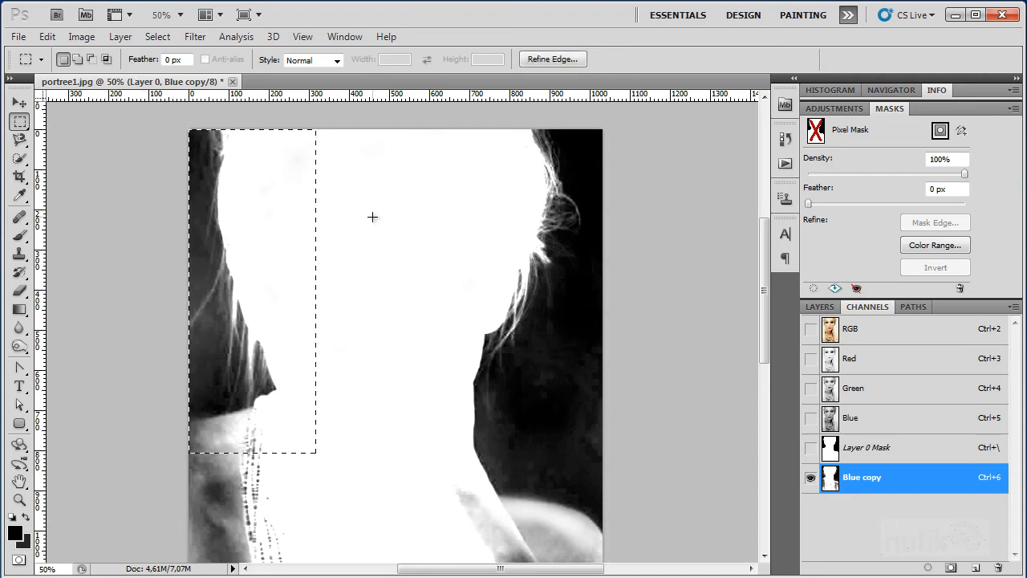
pyautogui.hotkey('ctrl', 'l')
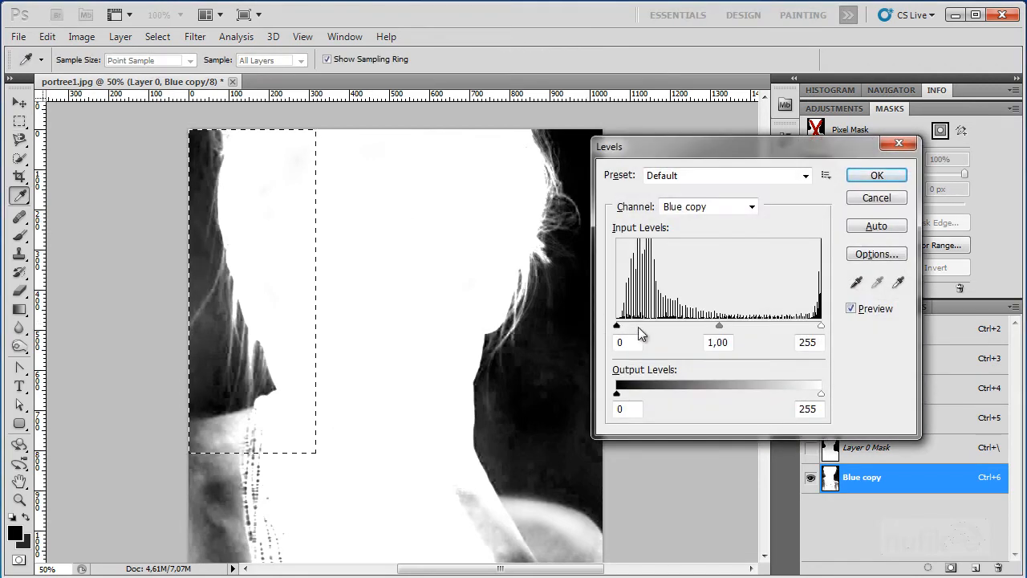
pyautogui.moveTo(616, 325); pyautogui.dragTo(658, 332)
pyautogui.press('Return')
pyautogui.press('m')
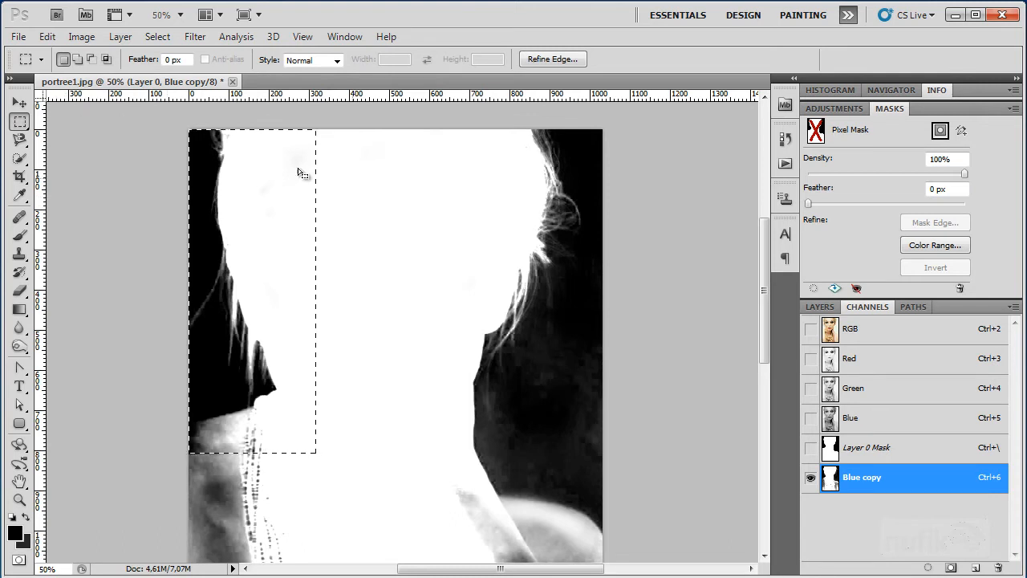
pyautogui.click(392, 222)
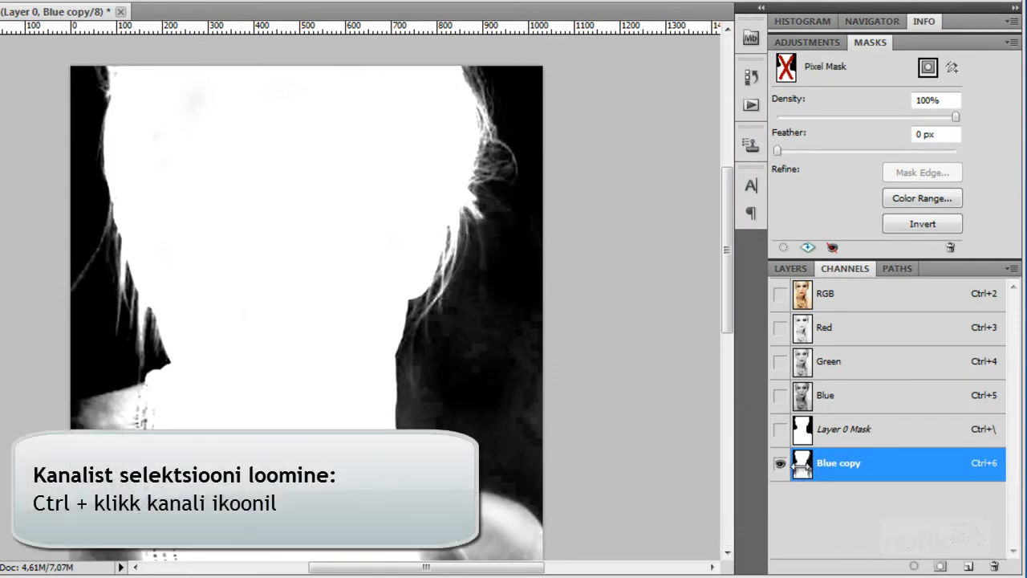
# Load the Blue copy channel as a selection and intersect it with a rectangle covering the head and hair down to the neck.
pyautogui.keyDown('ctrl'); pyautogui.click(802, 471); pyautogui.keyUp('ctrl')
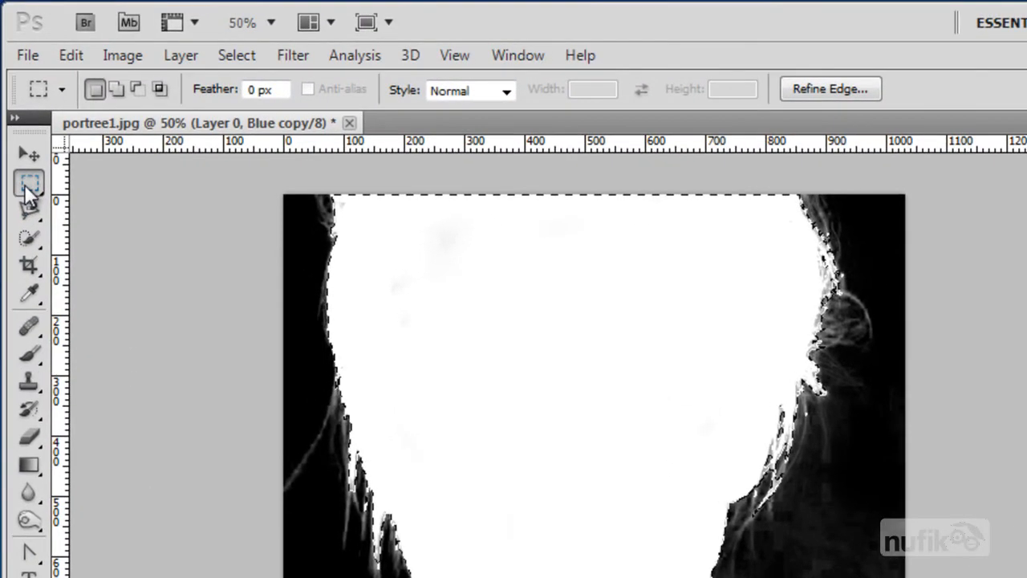
pyautogui.click(30, 183)
pyautogui.click(80, 183)
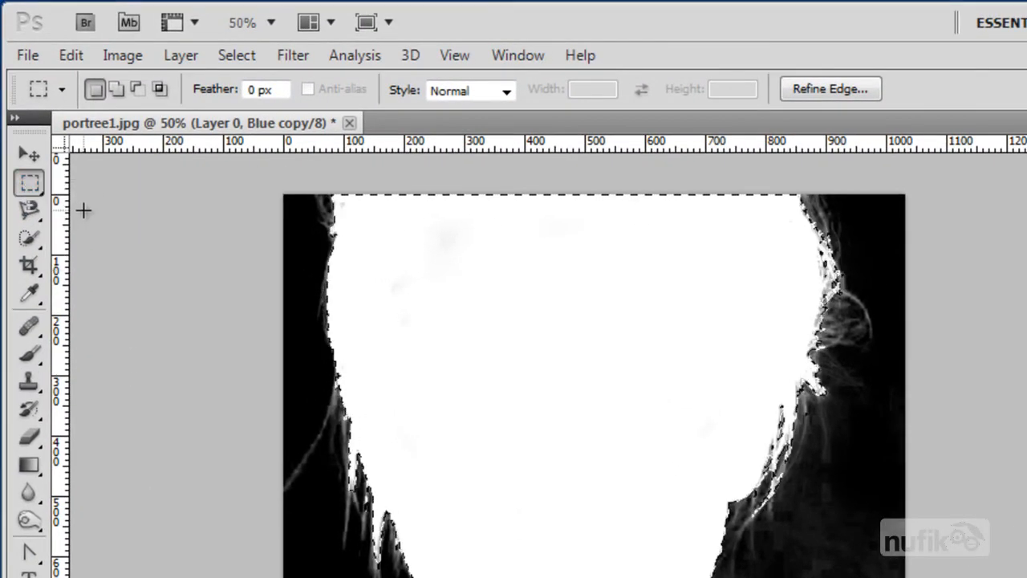
pyautogui.click(162, 88)
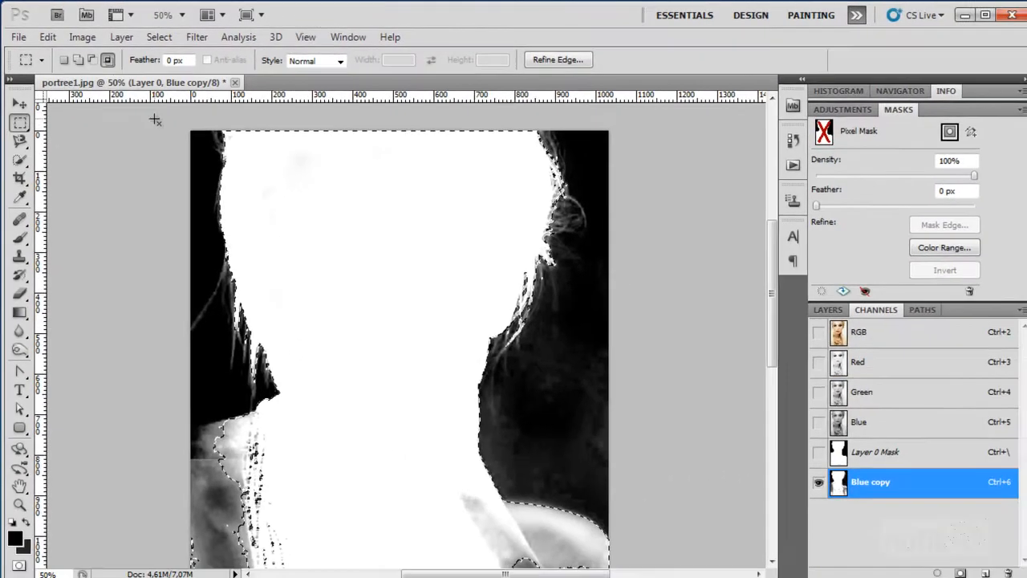
pyautogui.moveTo(155, 120); pyautogui.dragTo(722, 443)
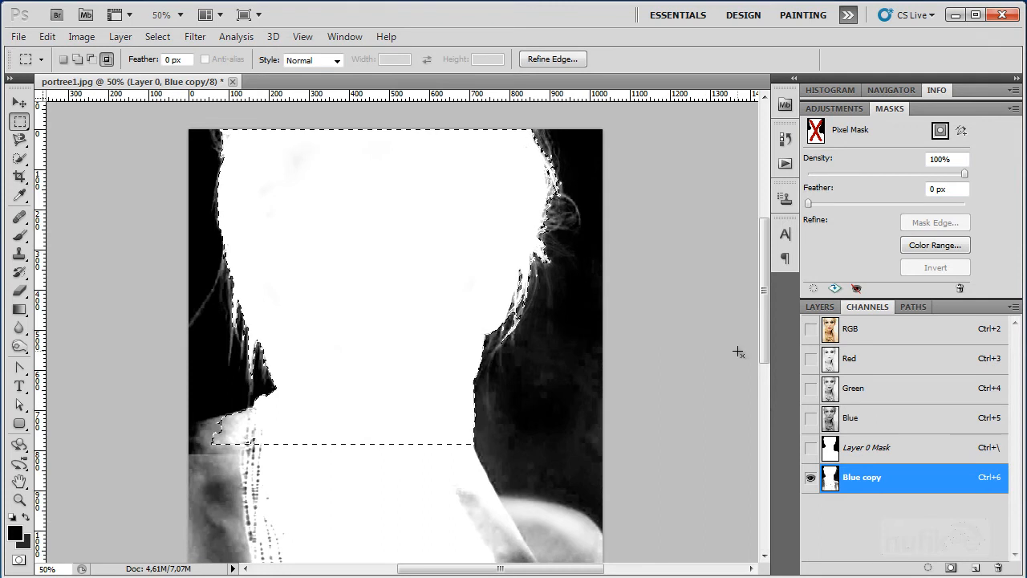
# Show the RGB composite with the Blue copy channel hidden and re-enable the layer mask on Layer 0.
pyautogui.hotkey('shift', 'F5')
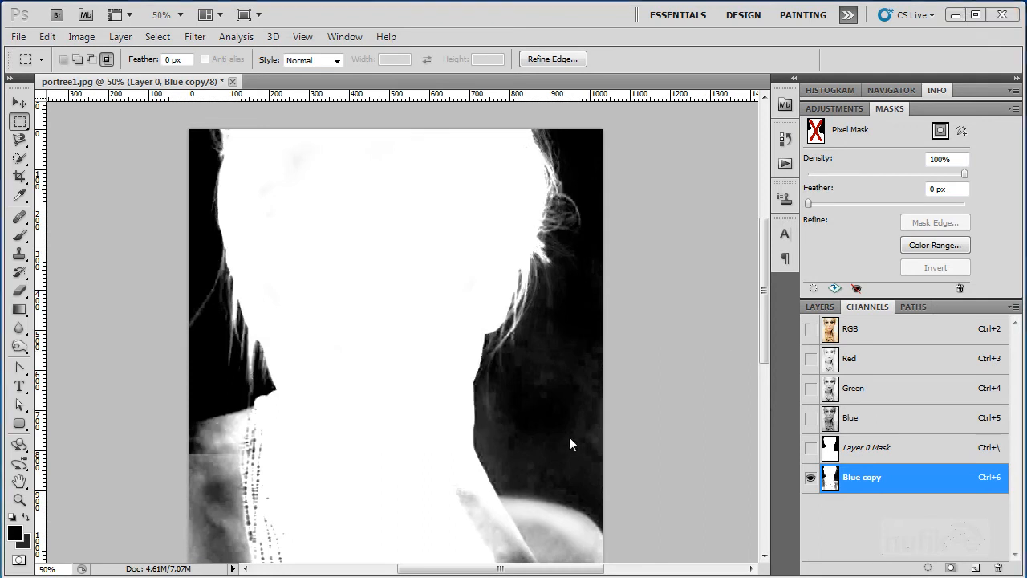
pyautogui.click(809, 480)
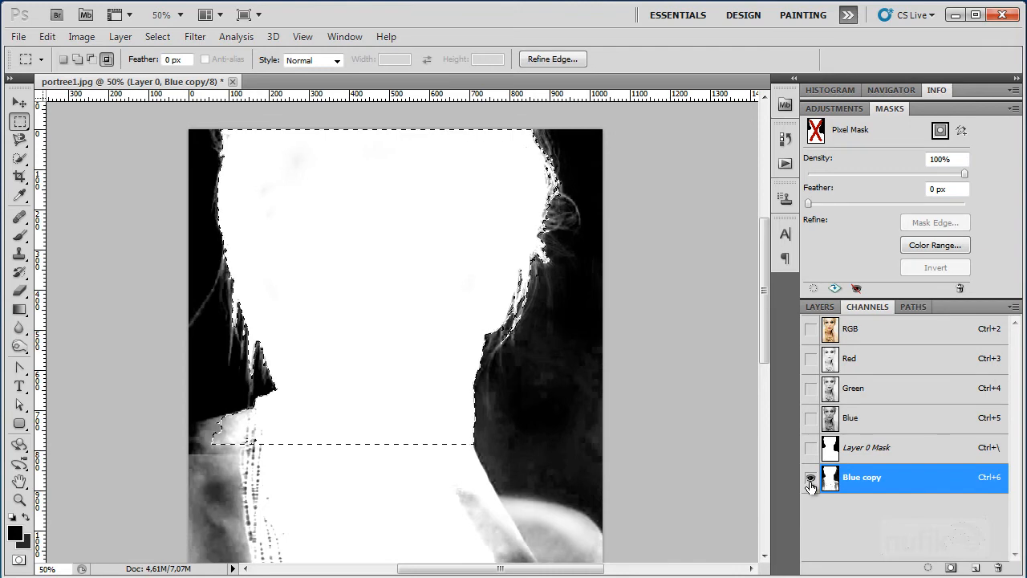
pyautogui.click(809, 328)
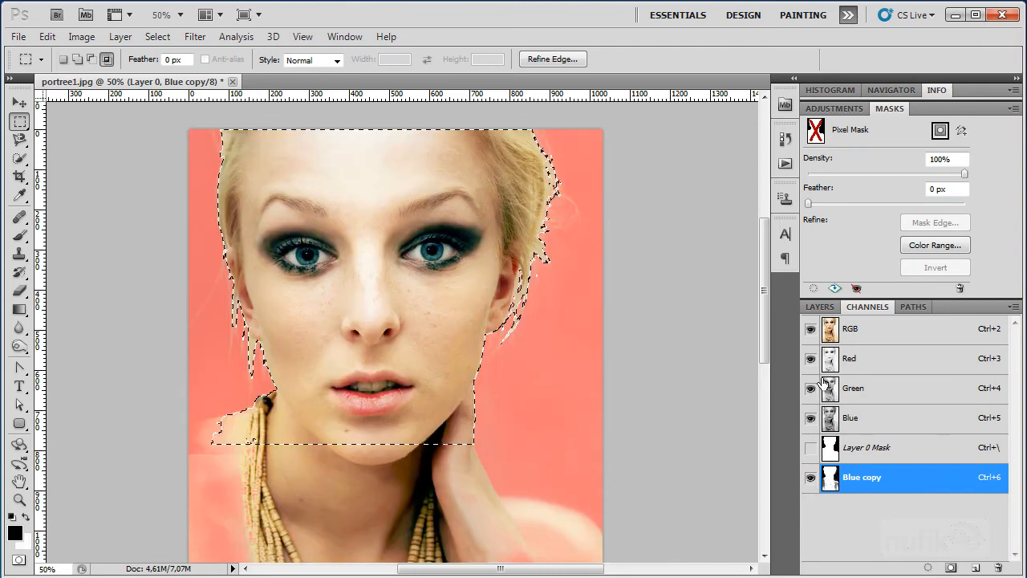
pyautogui.click(811, 479)
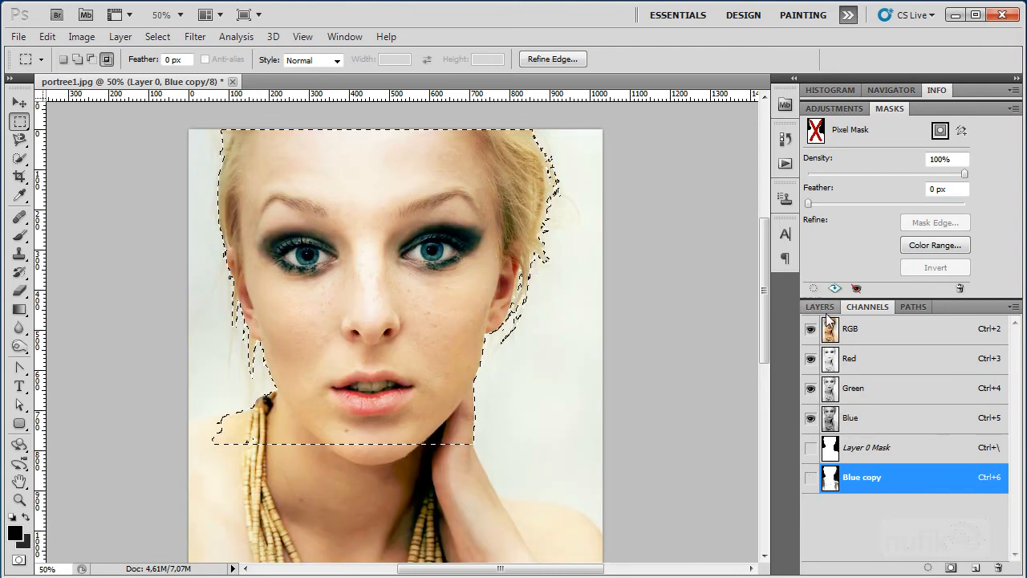
pyautogui.click(822, 307)
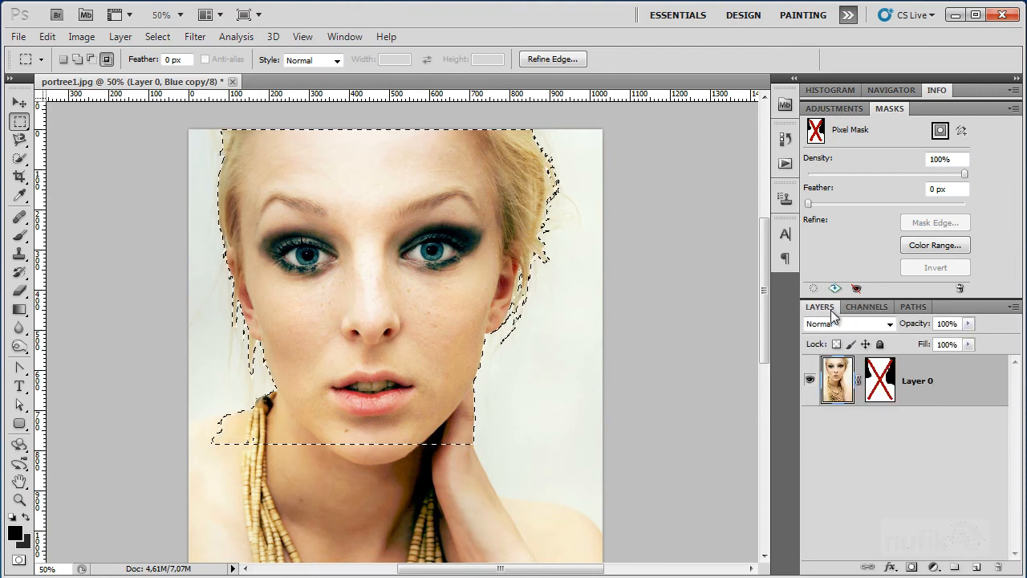
pyautogui.rightClick(880, 386)
pyautogui.click(929, 396)
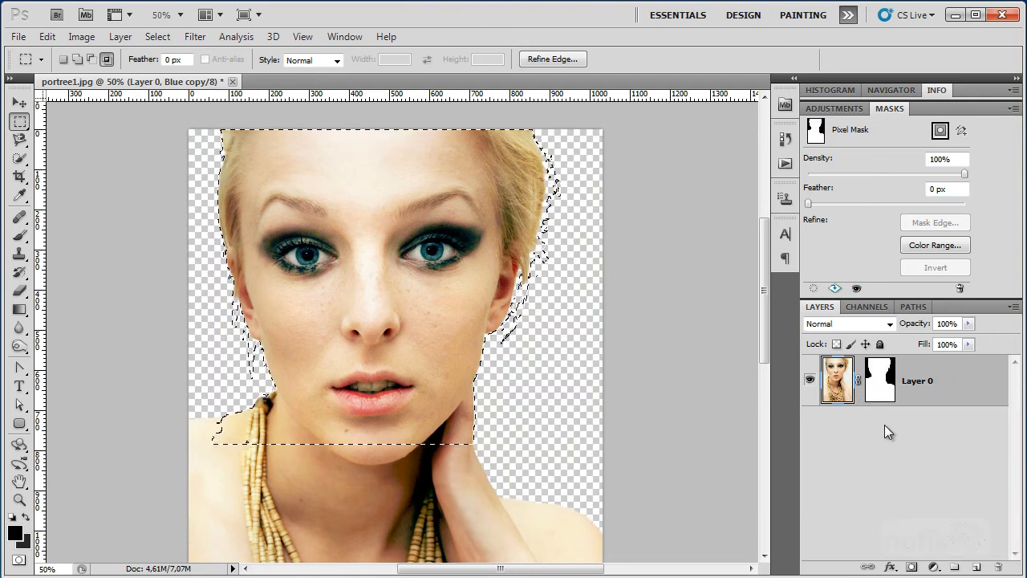
# Display Layer 0's mask on its own and fill the selection with White in Normal mode at 100% opacity.
pyautogui.click(881, 401)
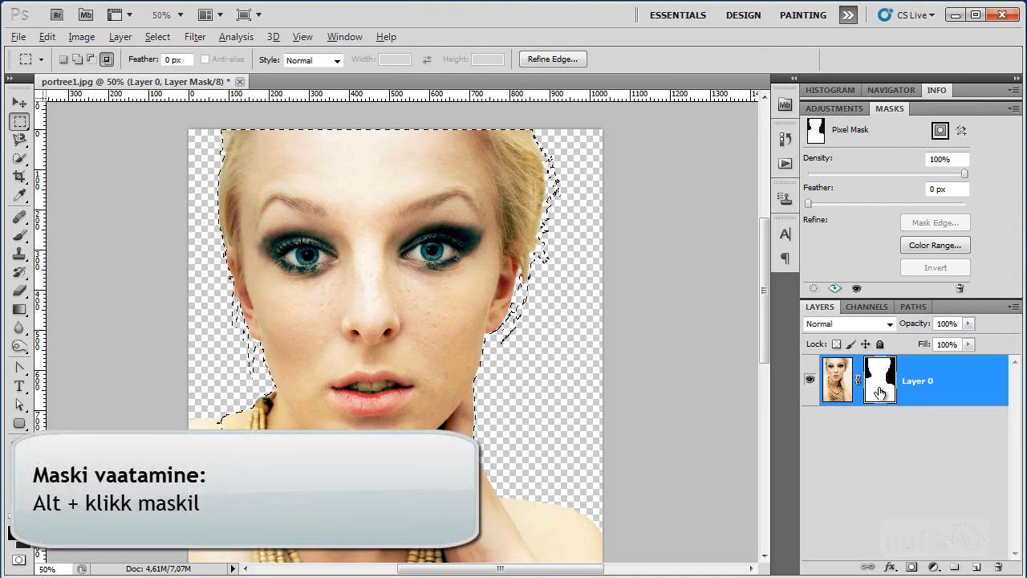
pyautogui.keyDown('alt'); pyautogui.click(880, 392); pyautogui.keyUp('alt')
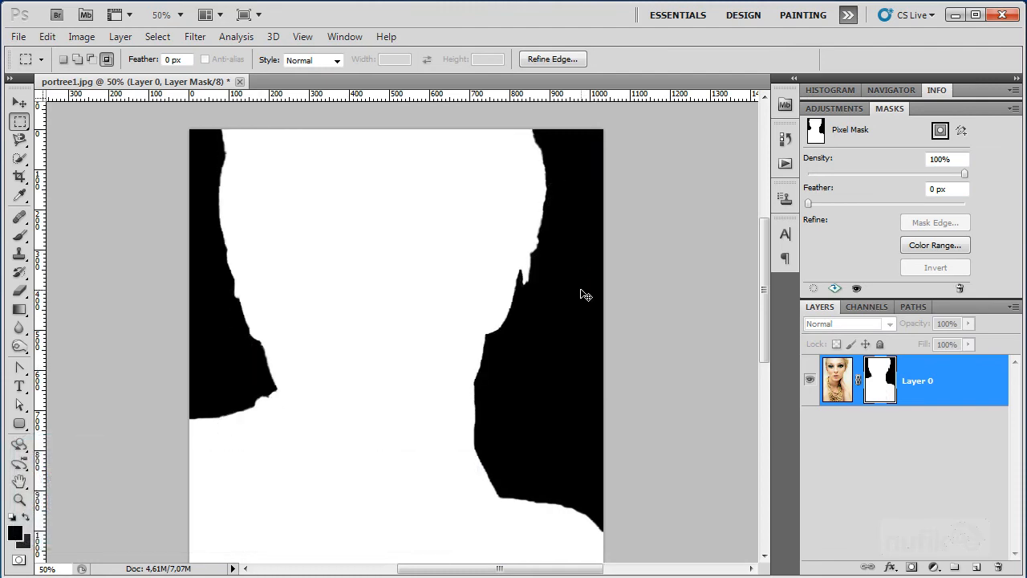
pyautogui.hotkey('ctrl', '+')
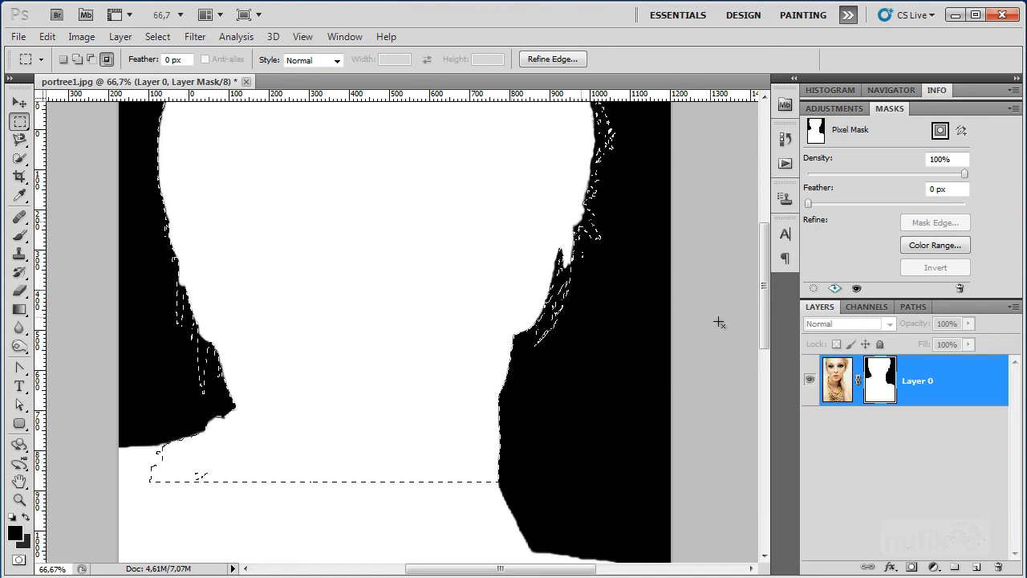
pyautogui.scroll(3, 769, 297)
pyautogui.scroll(-3, 769, 297)
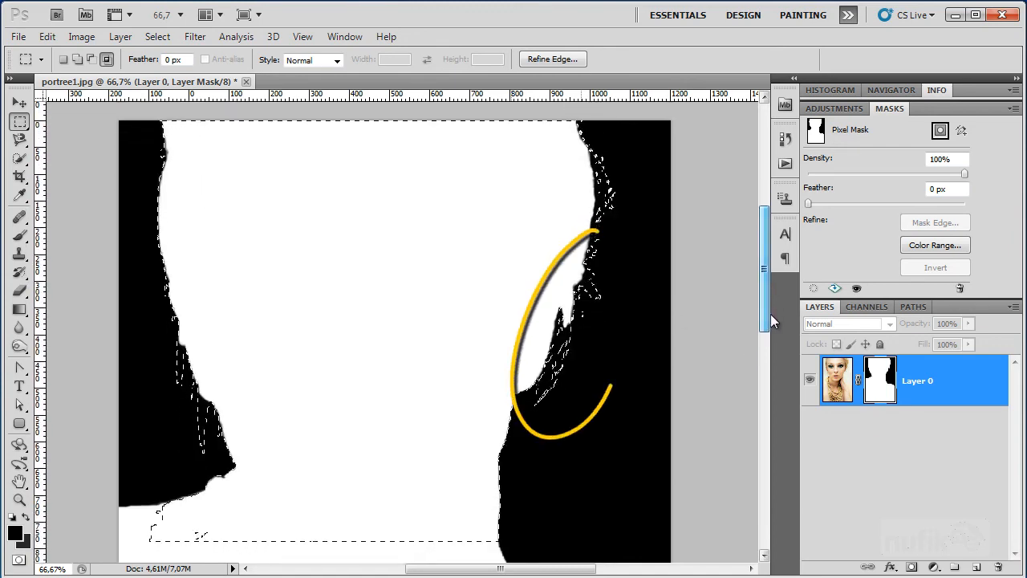
pyautogui.click(48, 36)
pyautogui.click(59, 265)
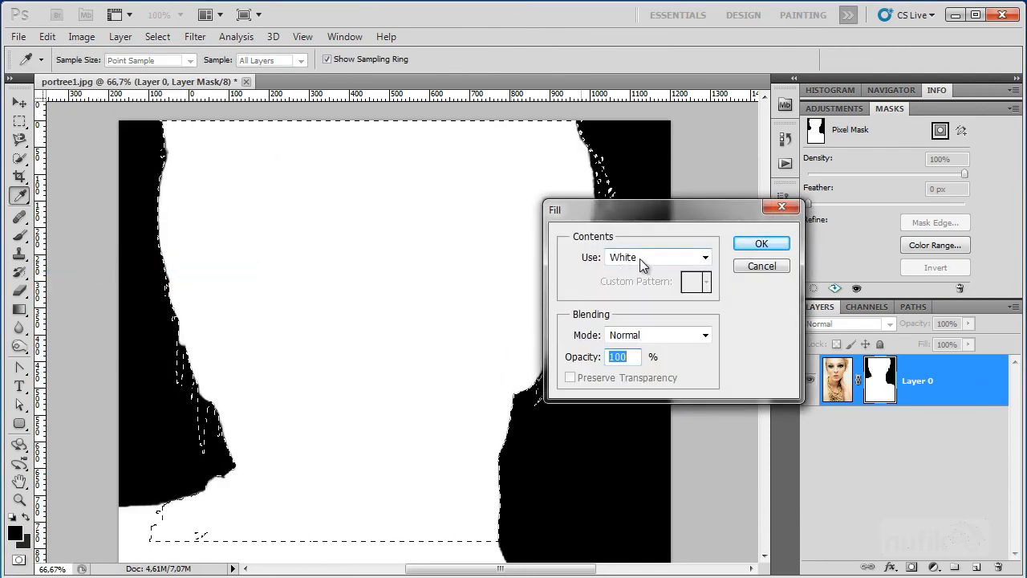
pyautogui.click(766, 245)
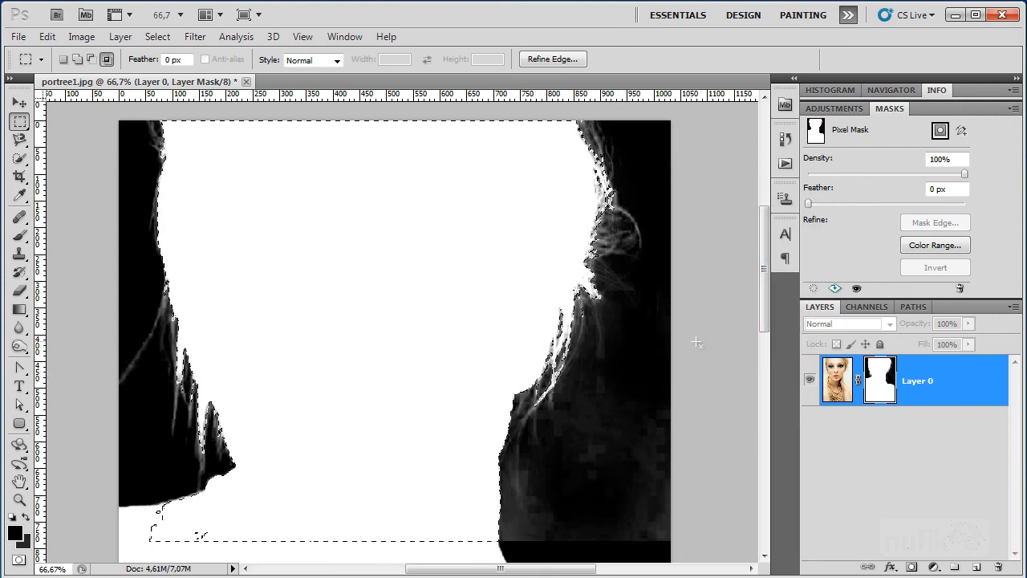
# Clear the selection and switch from the mask view back to Layer 0's image to inspect the hair edges.
pyautogui.moveTo(762, 322); pyautogui.dragTo(773, 345)
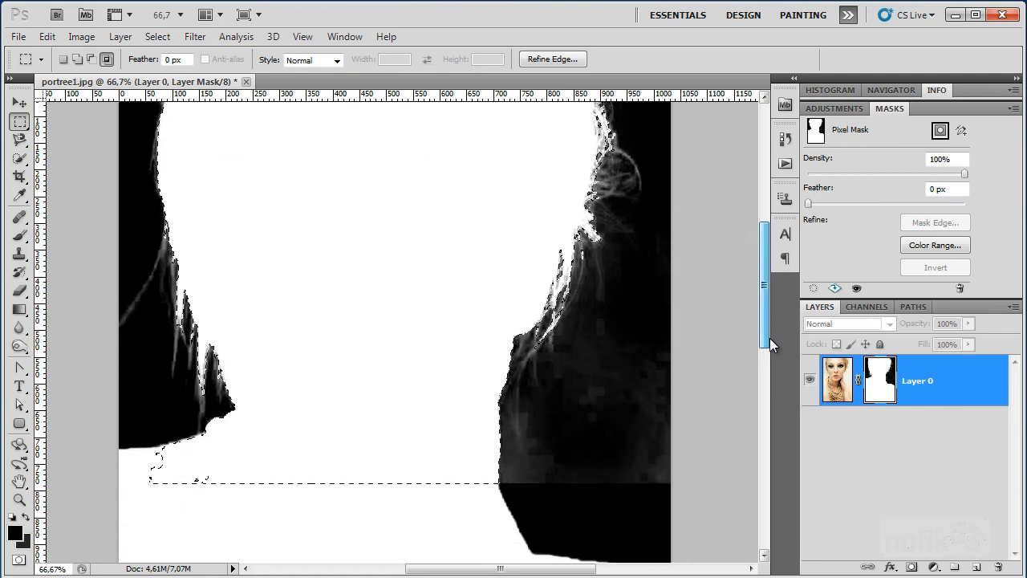
pyautogui.click(99, 227)
pyautogui.click(836, 380)
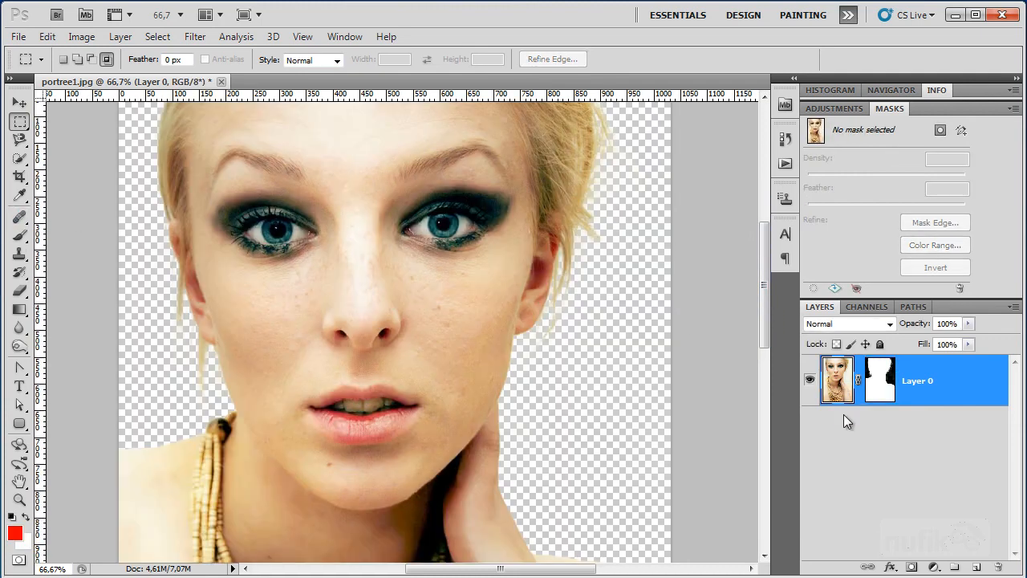
pyautogui.moveTo(765, 301); pyautogui.dragTo(776, 271)
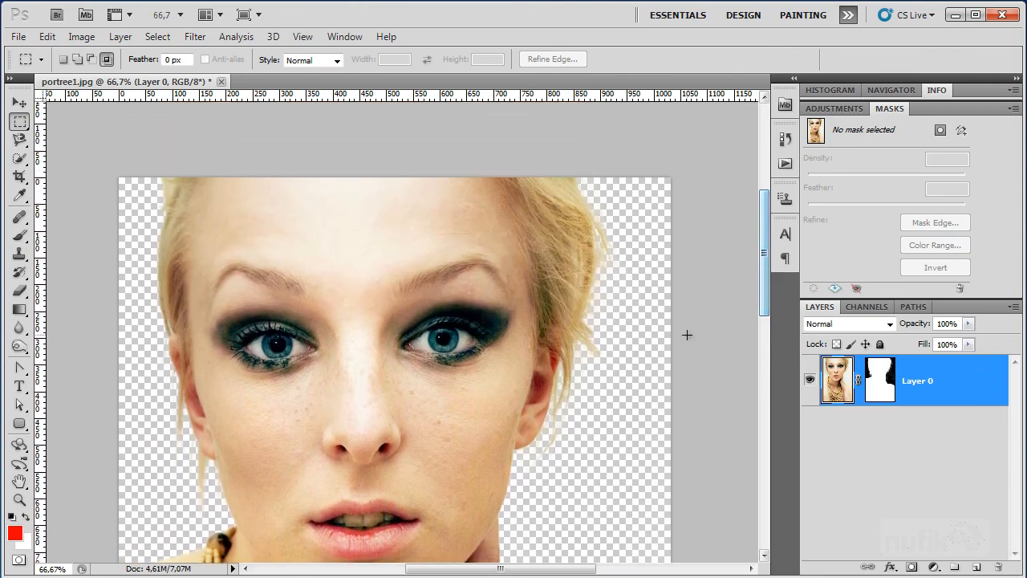